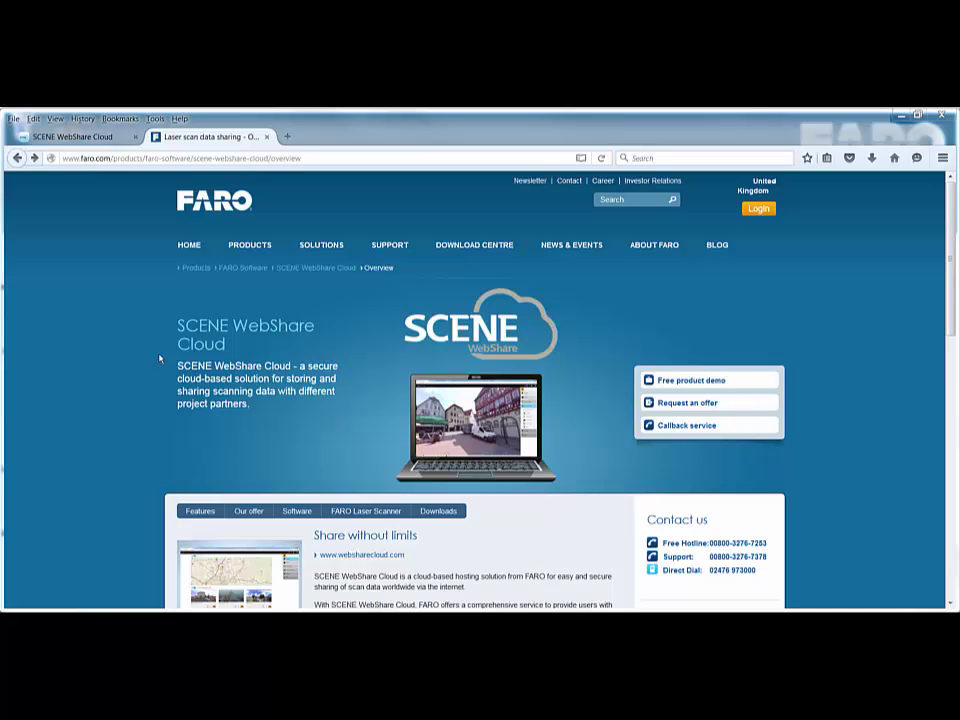
- Scroll down the SCENE WebShare Cloud overview page and back up to the top
{"action": "scroll", "coordinate": [149, 360], "scroll_direction": "down", "scroll_amount": 3}
{"action": "scroll", "coordinate": [149, 360], "scroll_direction": "down", "scroll_amount": 5}
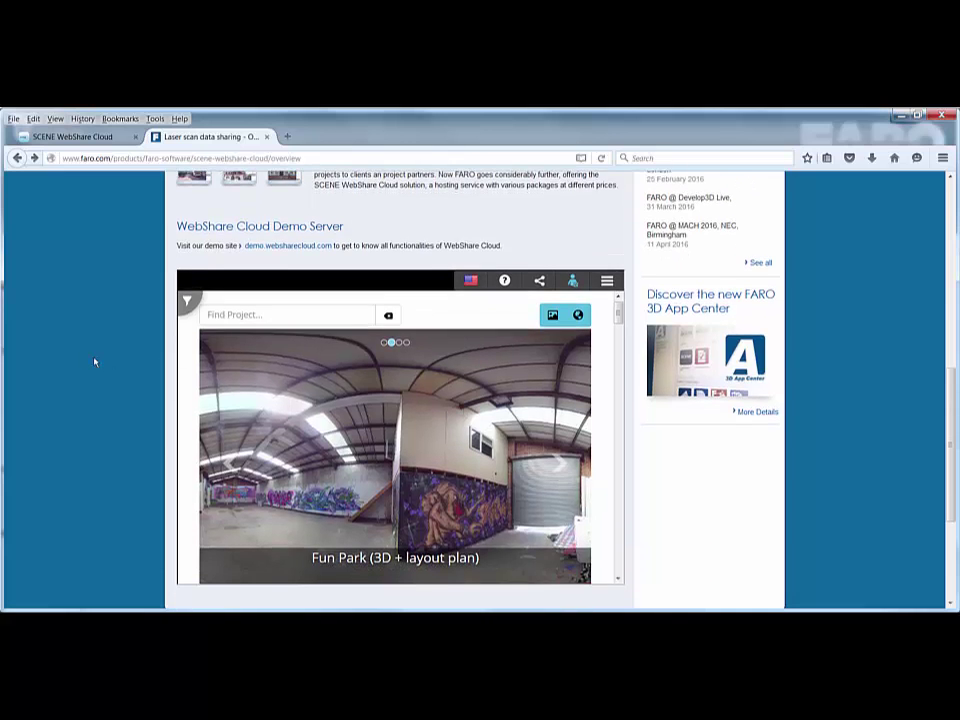
{"action": "scroll", "coordinate": [94, 362], "scroll_direction": "up", "scroll_amount": 3}
{"action": "scroll", "coordinate": [94, 362], "scroll_direction": "up", "scroll_amount": 3}
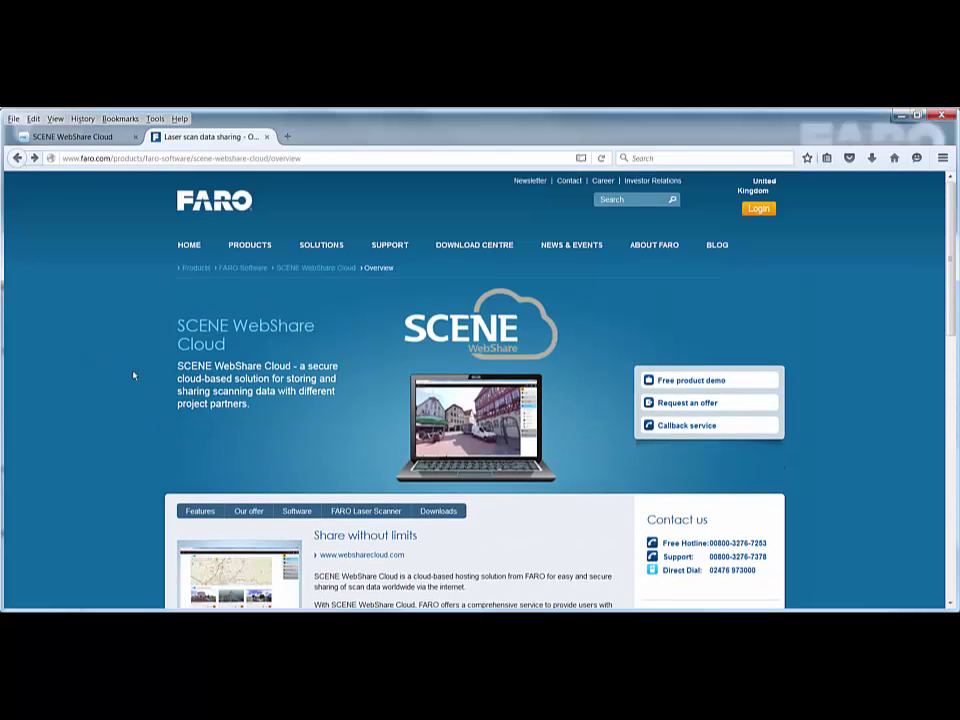
- Show the Base Package pricing: €790 per year, 50 GB storage, 50 GB monthly downloads
{"action": "left_click", "coordinate": [249, 512]}
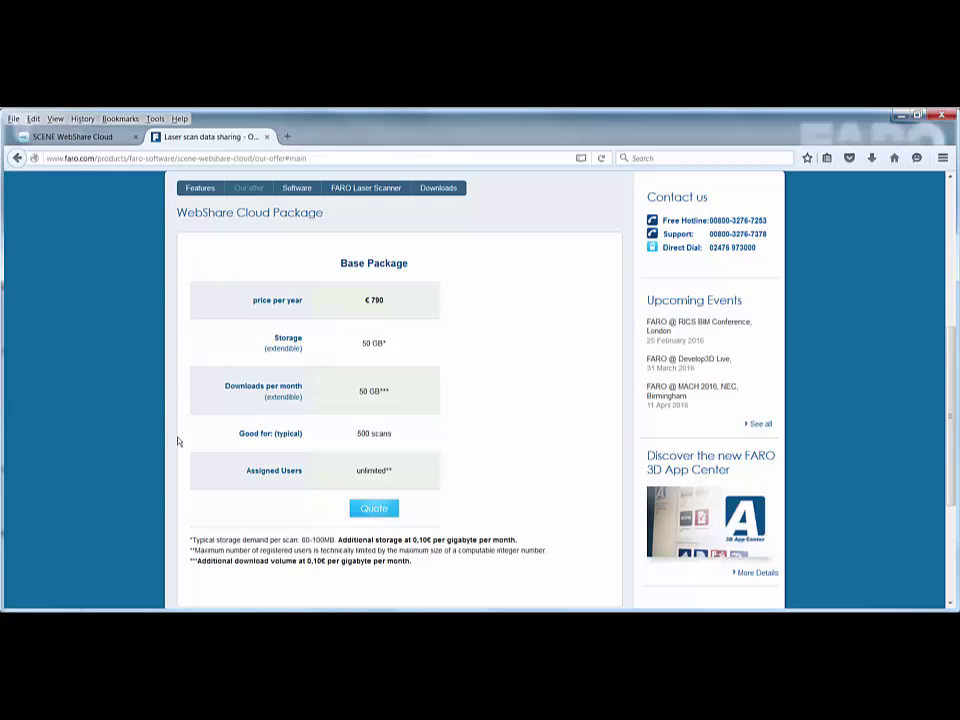
{"action": "left_click", "coordinate": [266, 136]}
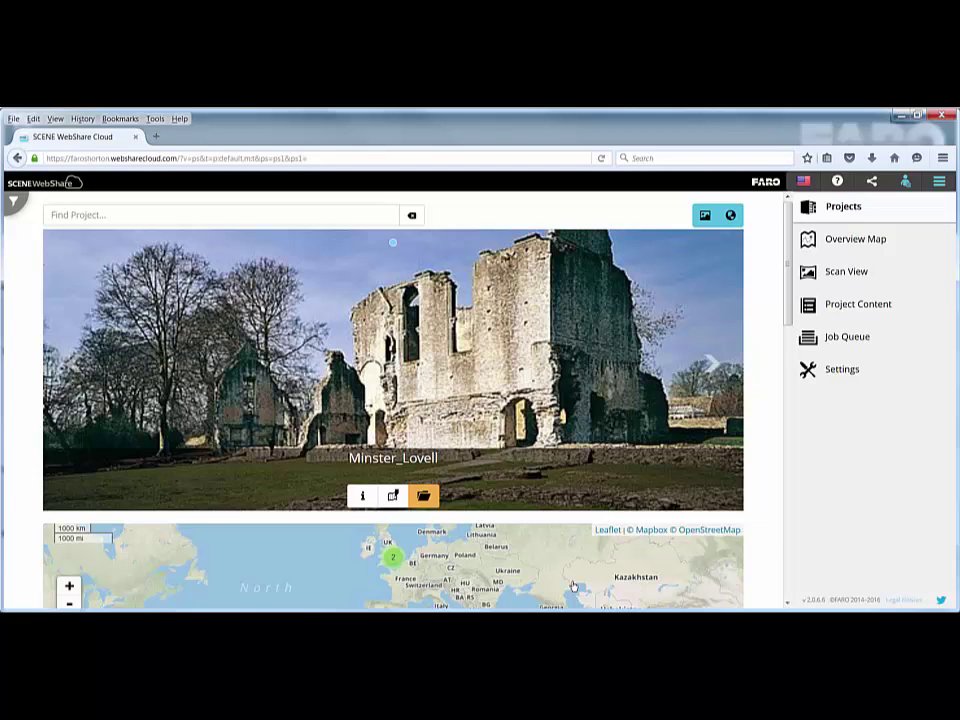
- Open the admin Dashboard showing 0.835 GB downloaded, 22.3 GB stored and 41 scans
{"action": "left_click", "coordinate": [905, 184]}
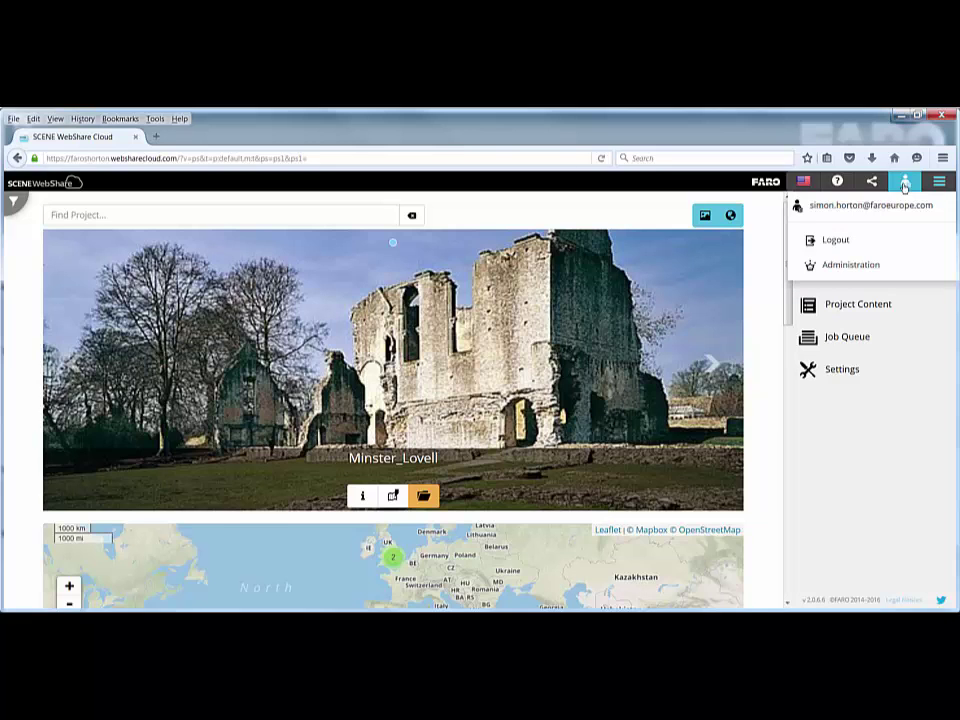
{"action": "left_click", "coordinate": [860, 266]}
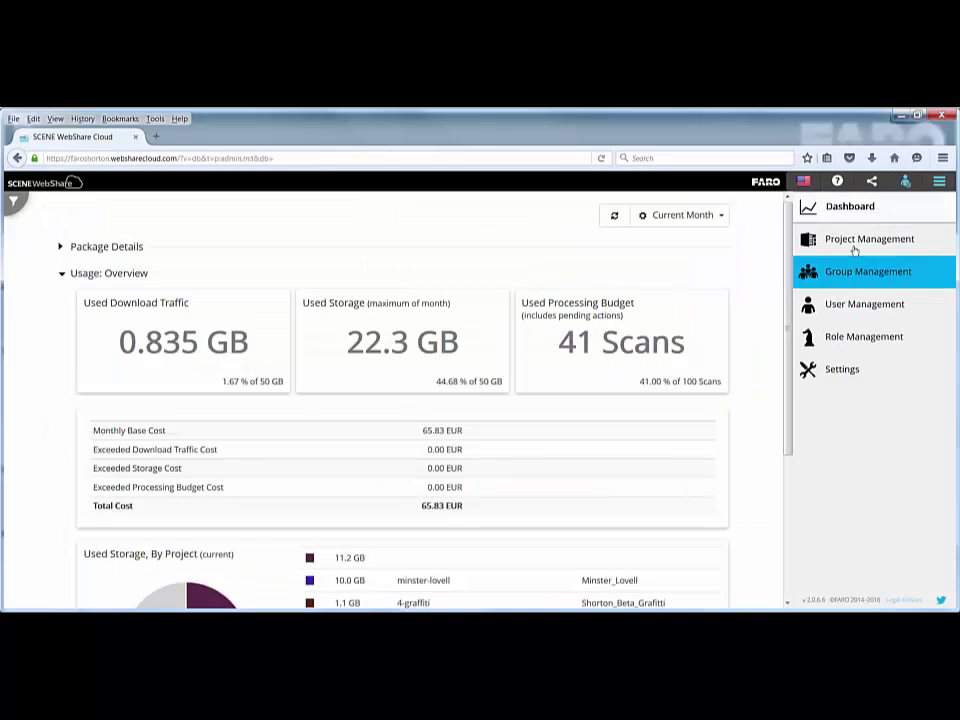
{"action": "left_click", "coordinate": [856, 211]}
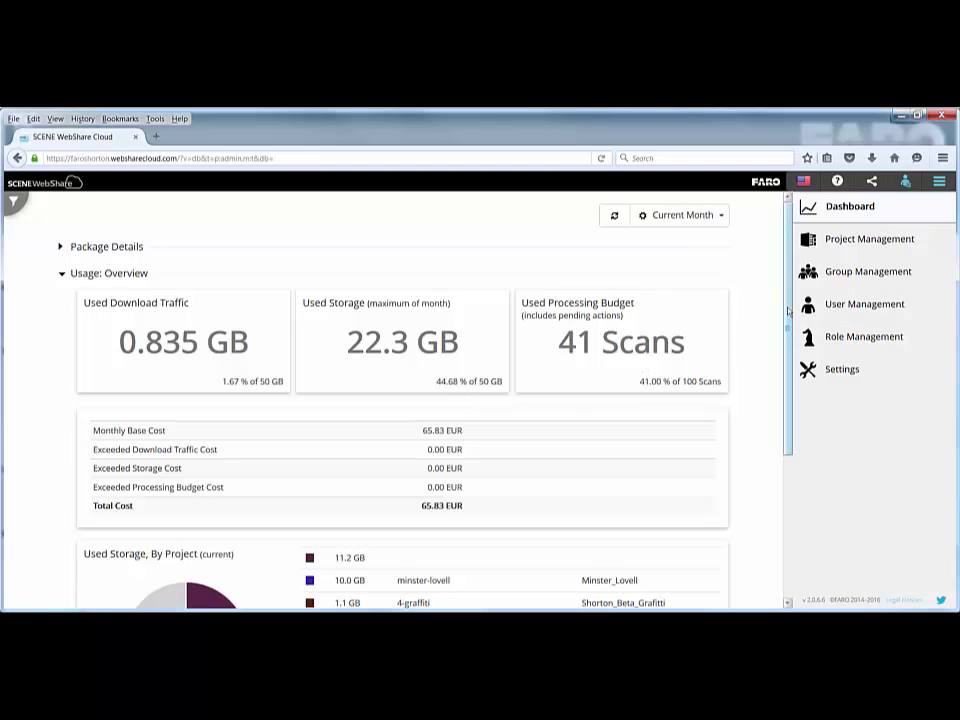
- Expand 'Usage: Storage Details' and 'Usage: Processing Budget Details' (41 of 100 scans, 0.00 EUR)
{"action": "scroll", "coordinate": [791, 407], "scroll_direction": "down", "scroll_amount": 5}
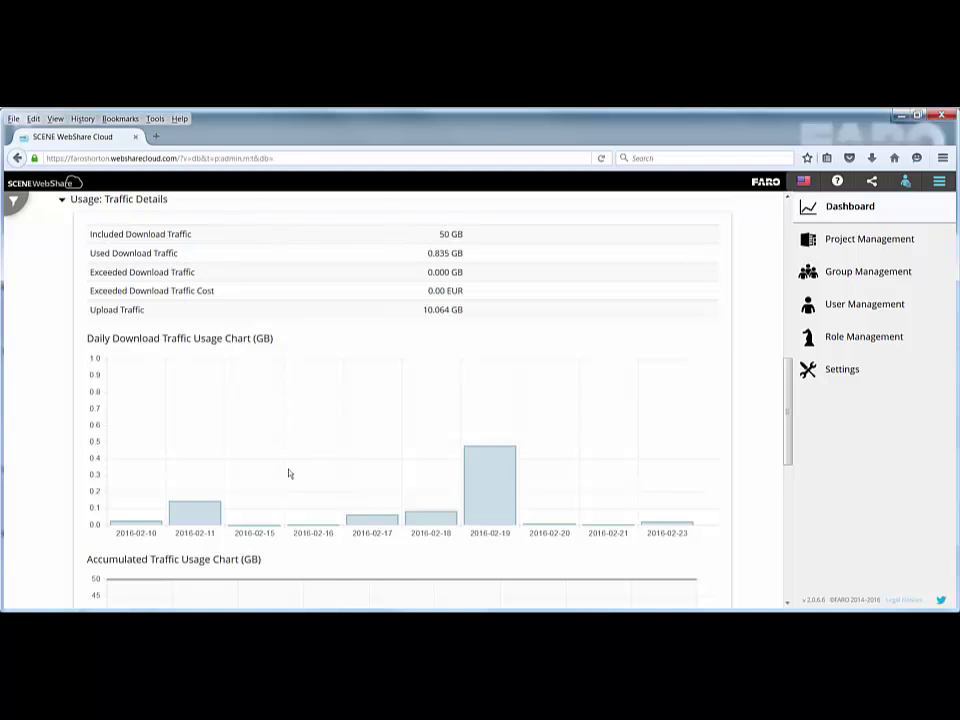
{"action": "mouse_move", "coordinate": [203, 527]}
{"action": "mouse_move", "coordinate": [492, 510]}
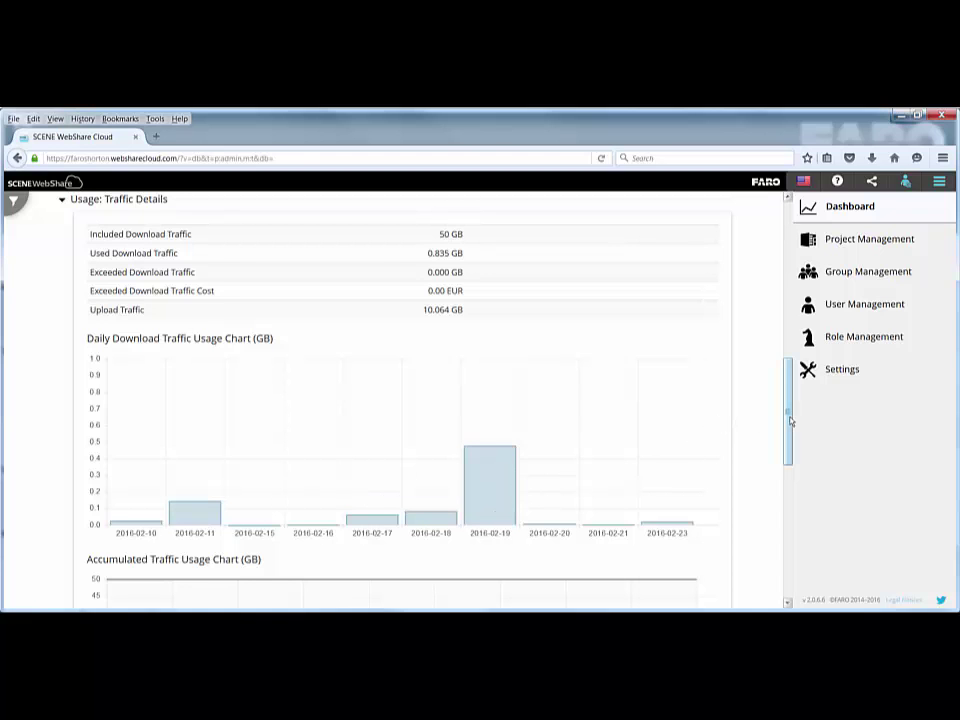
{"action": "left_click_drag", "start_coordinate": [789, 414], "coordinate": [789, 415]}
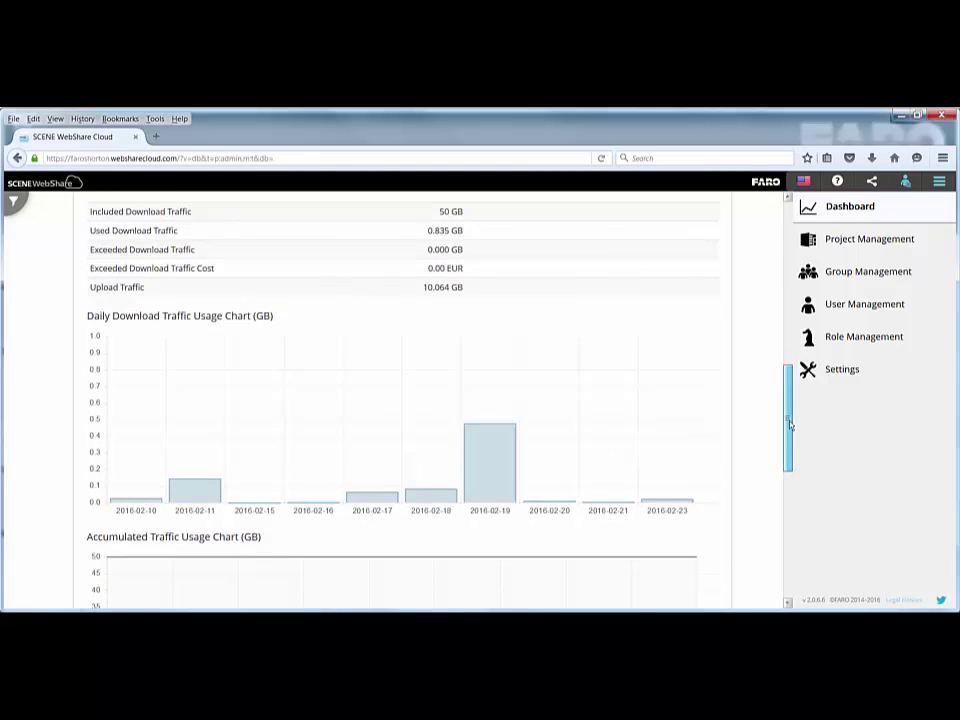
{"action": "left_click_drag", "start_coordinate": [789, 425], "coordinate": [785, 552]}
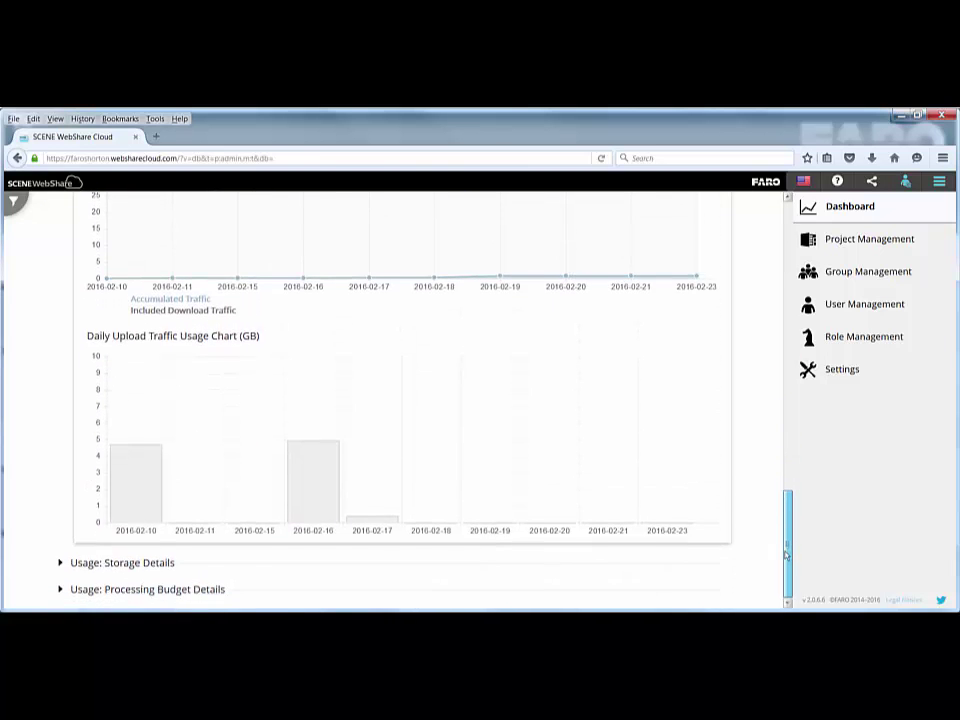
{"action": "left_click", "coordinate": [60, 564]}
{"action": "left_click_drag", "start_coordinate": [788, 474], "coordinate": [790, 566]}
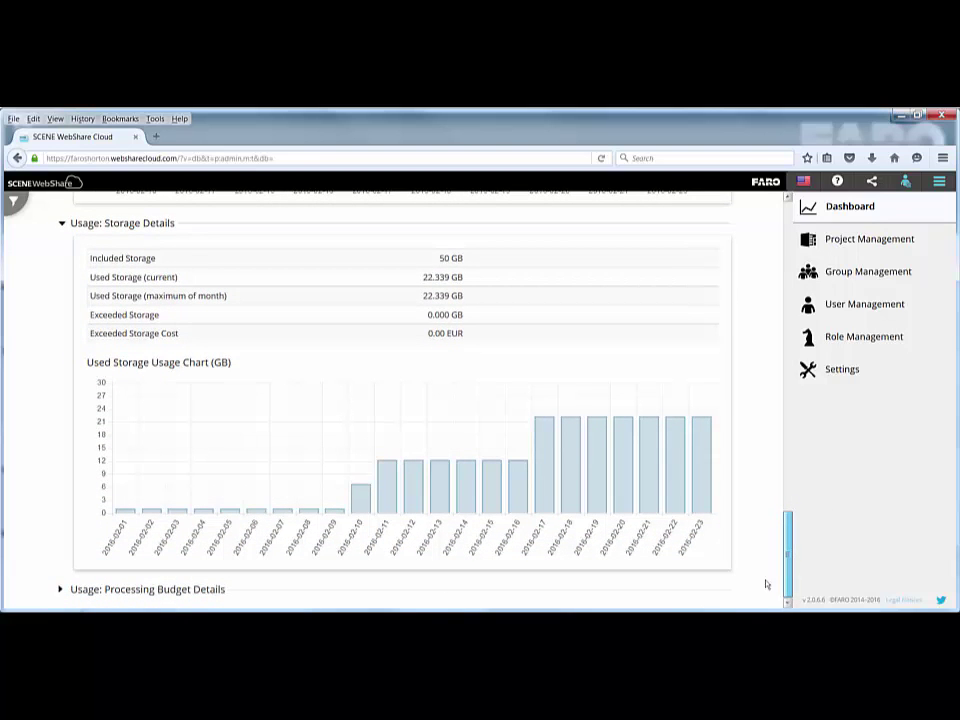
{"action": "left_click", "coordinate": [61, 590]}
{"action": "left_click_drag", "start_coordinate": [786, 460], "coordinate": [788, 508]}
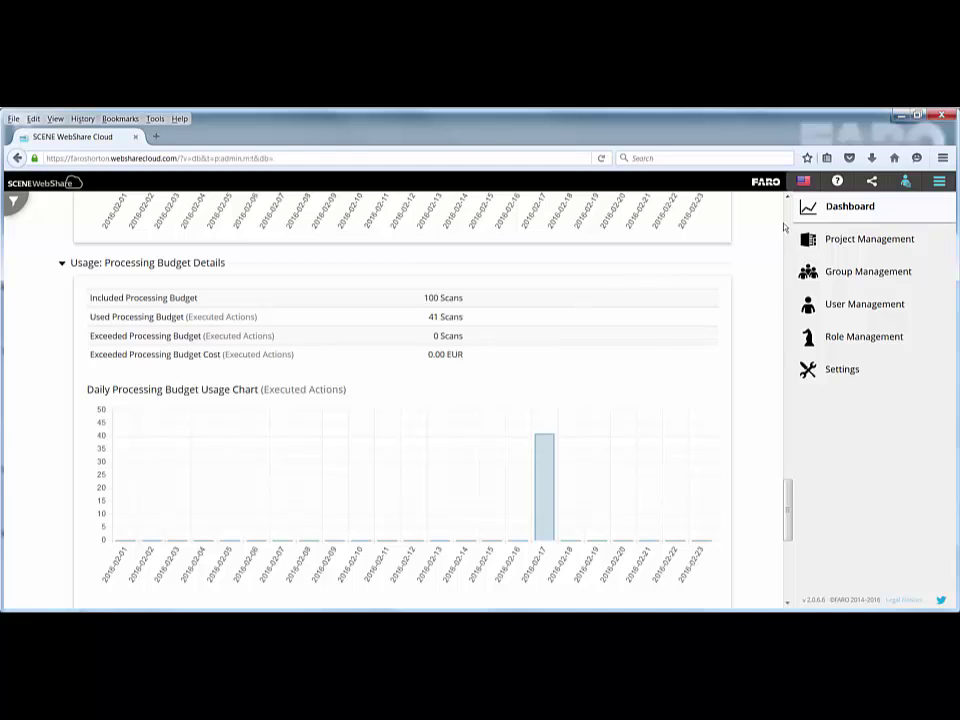
- List projects Minster_Lovell (10.042 GB) and Shorton_Beta_Grafitti (1.075 GB) in Project Management
{"action": "left_click", "coordinate": [835, 245]}
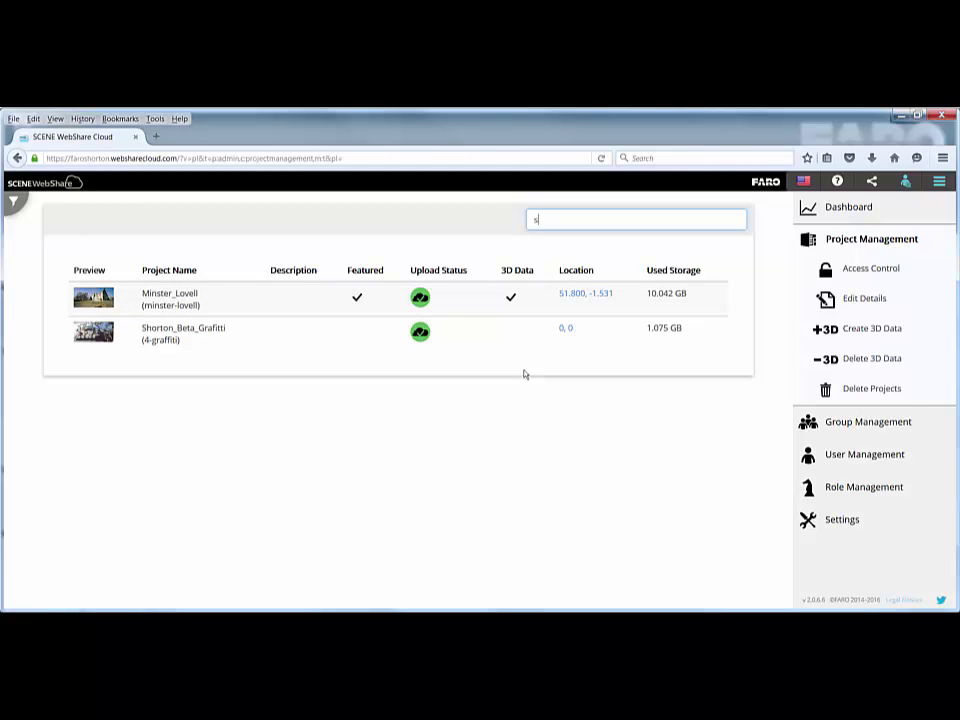
- Start Create 3D Data for Shorton_Beta_Grafitti and review its 4-scan processing cost
{"action": "left_click", "coordinate": [898, 336]}
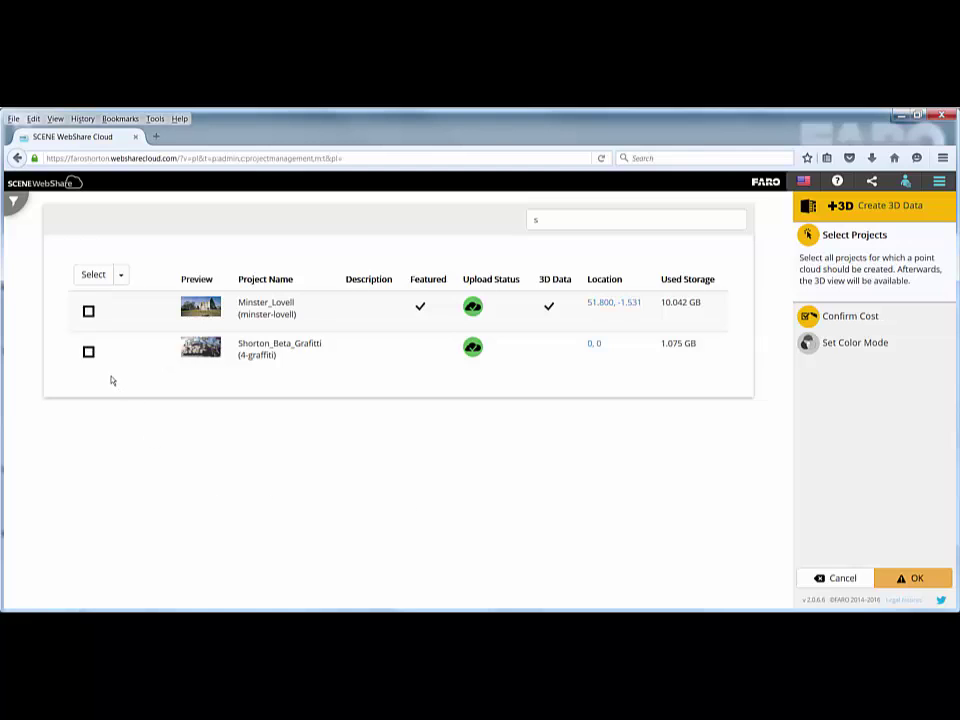
{"action": "left_click", "coordinate": [89, 352]}
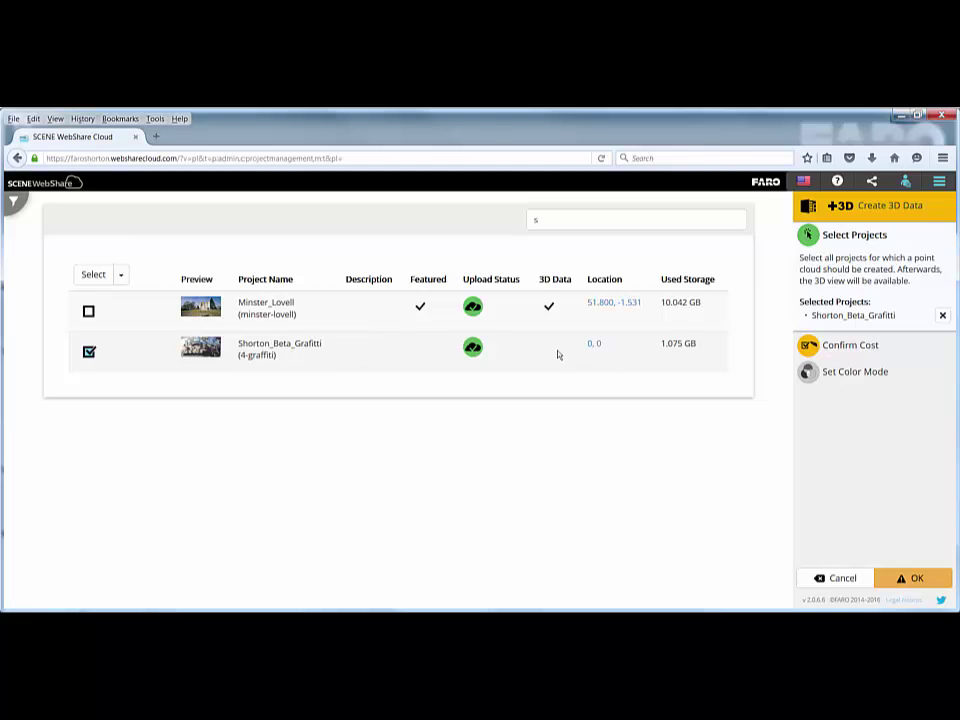
{"action": "left_click", "coordinate": [858, 346]}
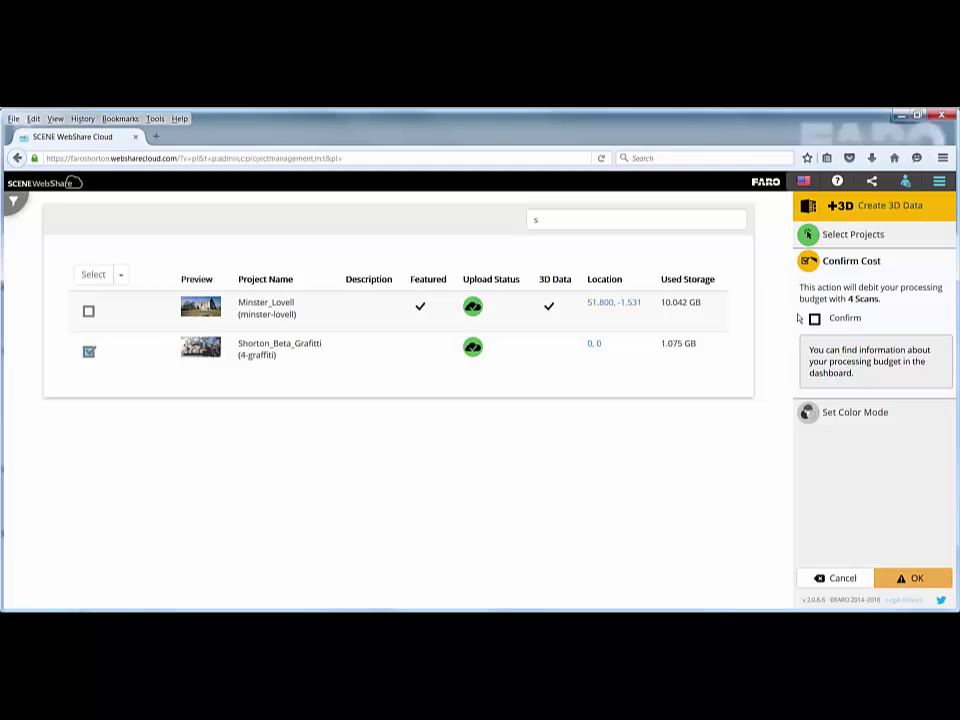
- Confirm the 4-scan charge and launch point-cloud creation with Prefer color mode
{"action": "left_click", "coordinate": [815, 320]}
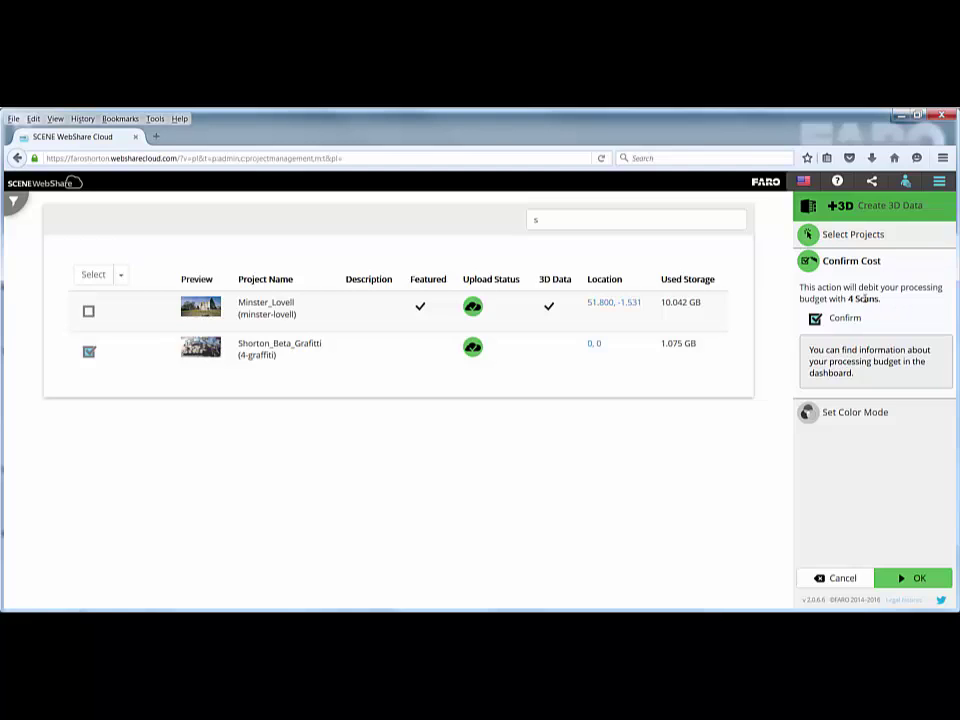
{"action": "left_click", "coordinate": [838, 414]}
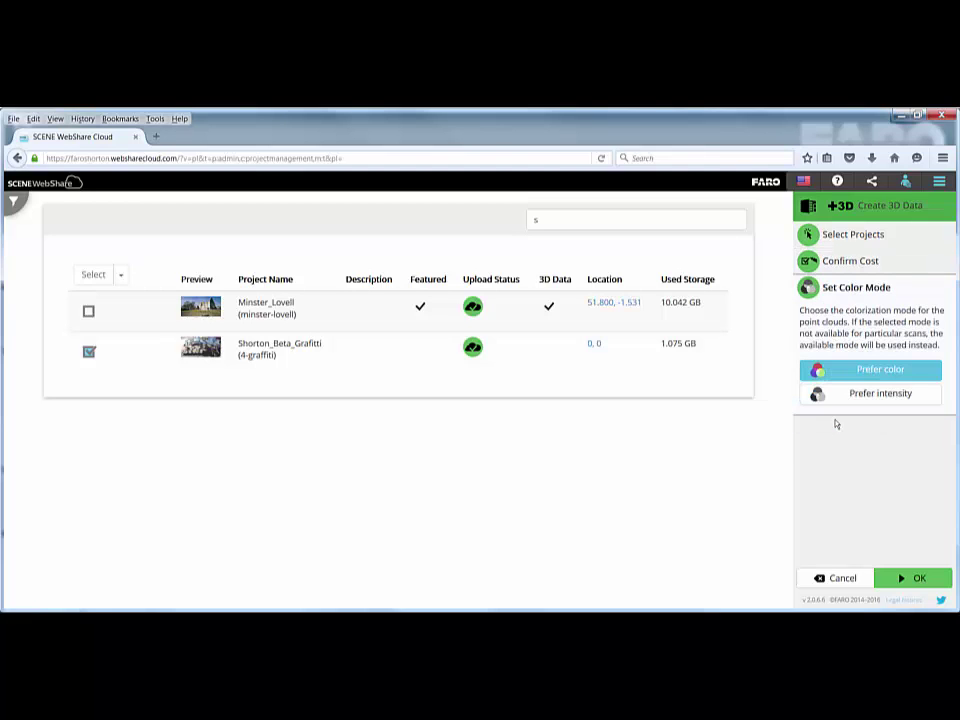
{"action": "left_click", "coordinate": [909, 578]}
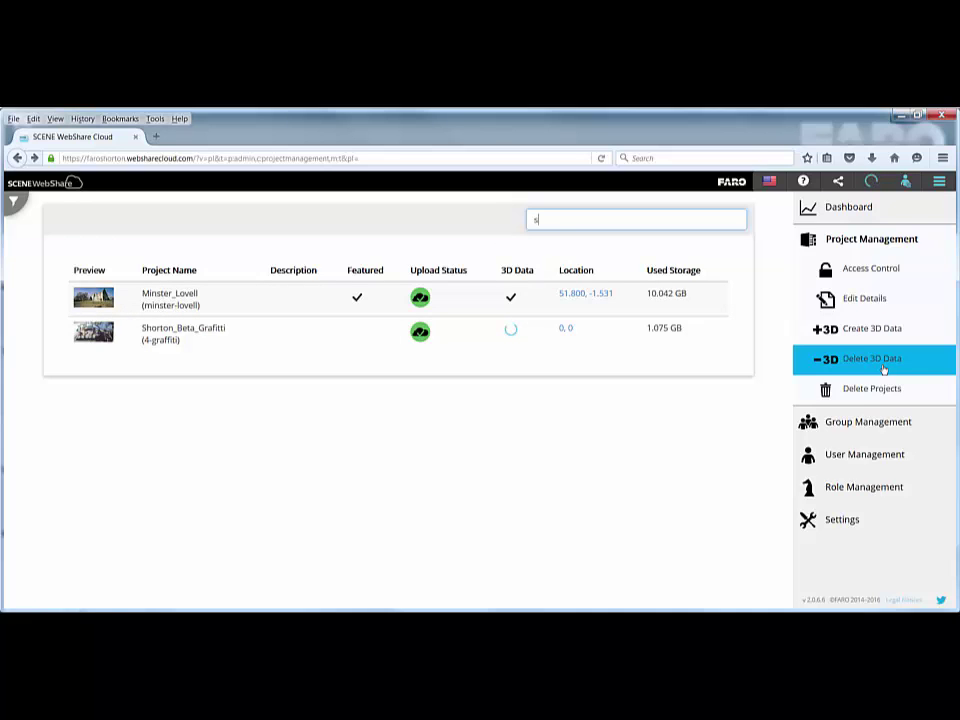
- In Access Control, switch Minster_Lovell's 3D viewing off and then back on
{"action": "left_click", "coordinate": [895, 274]}
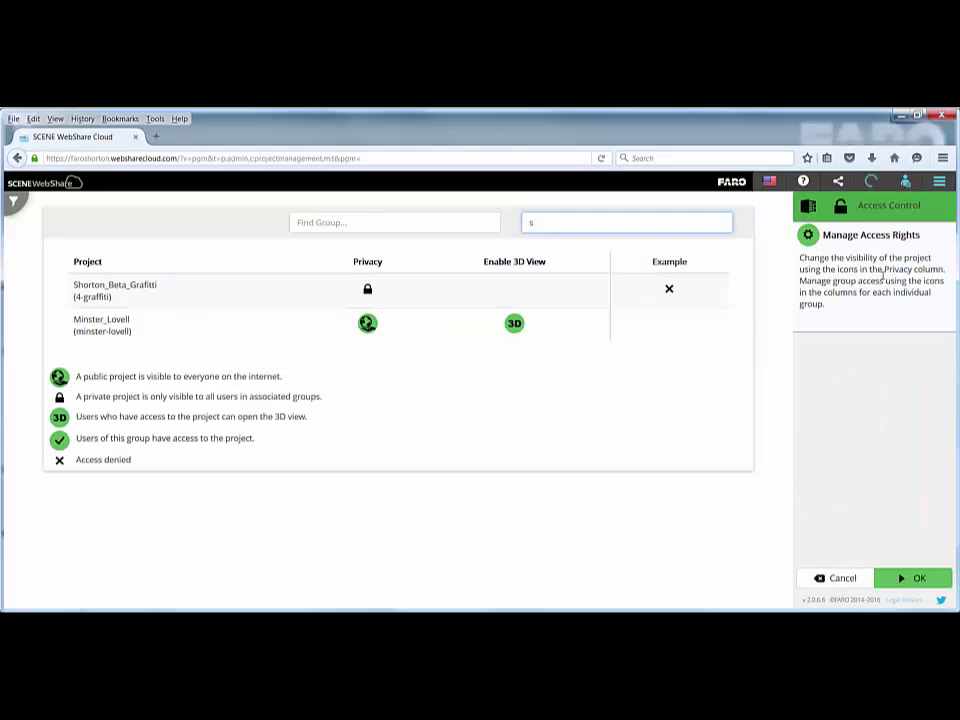
{"action": "left_click", "coordinate": [511, 326]}
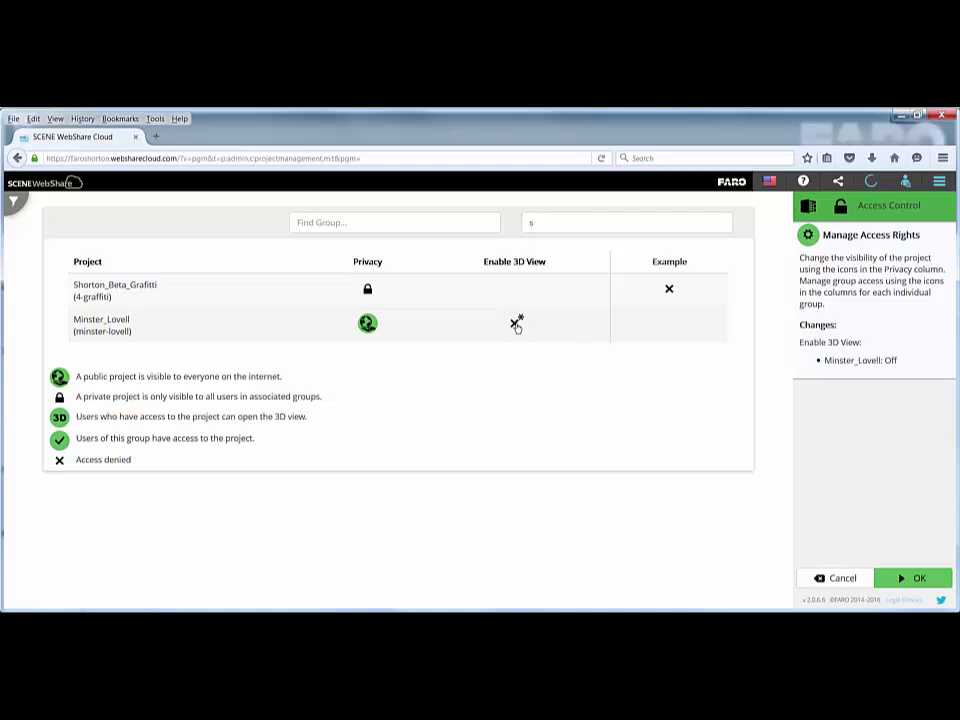
{"action": "left_click", "coordinate": [516, 325]}
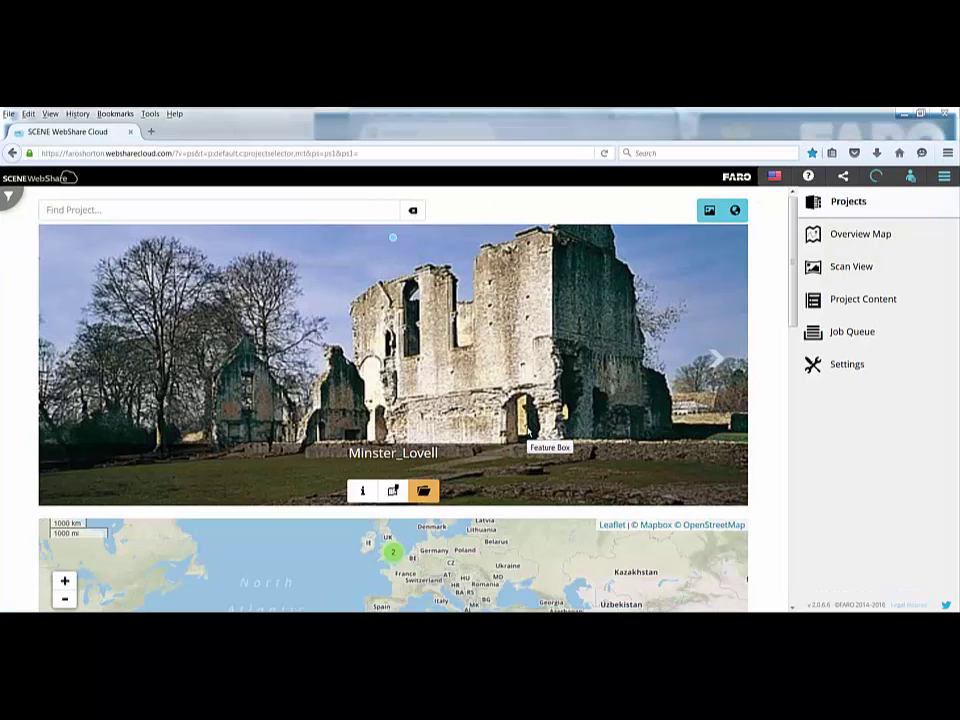
- Load the Minster_Lovell overview map and open scan Minster_026 in 3D view
{"action": "left_click", "coordinate": [427, 491]}
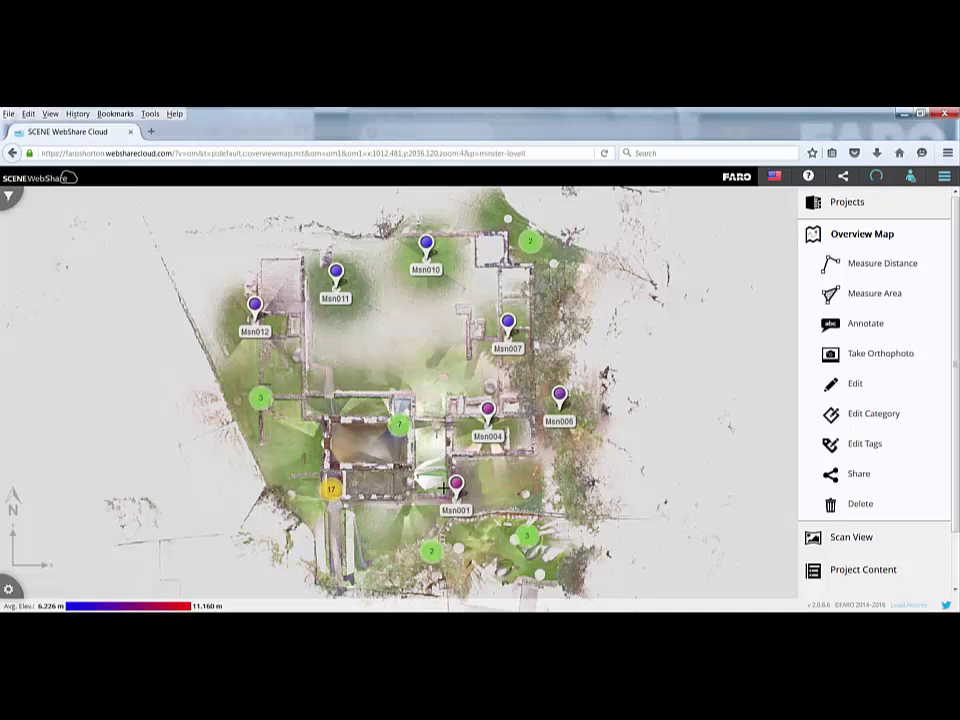
{"action": "scroll", "coordinate": [443, 488], "scroll_direction": "up", "scroll_amount": 2}
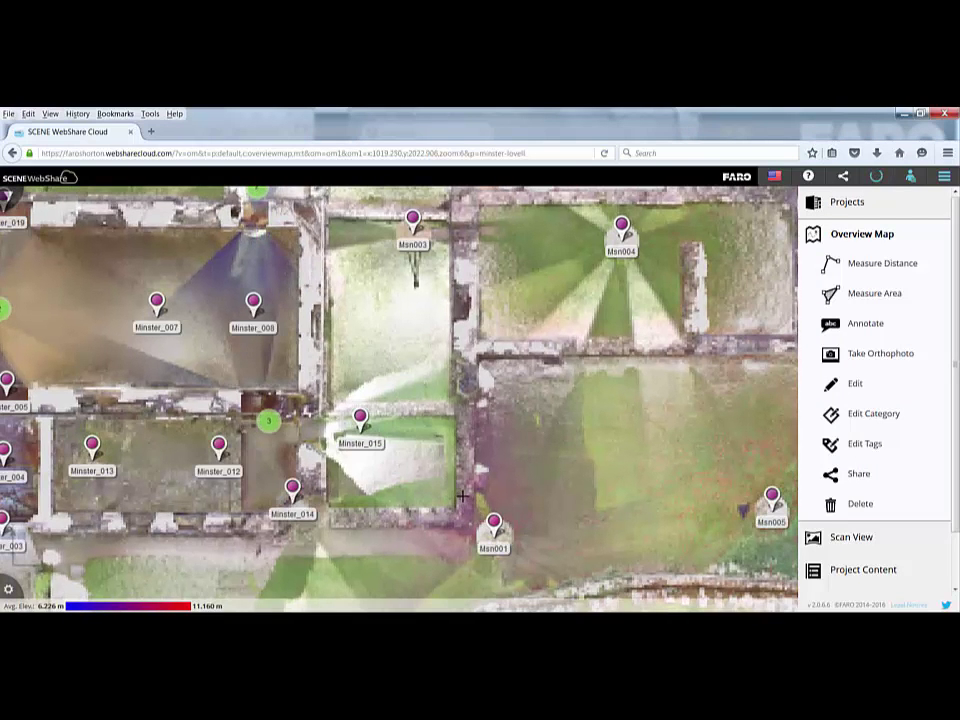
{"action": "left_click_drag", "start_coordinate": [452, 505], "coordinate": [405, 301]}
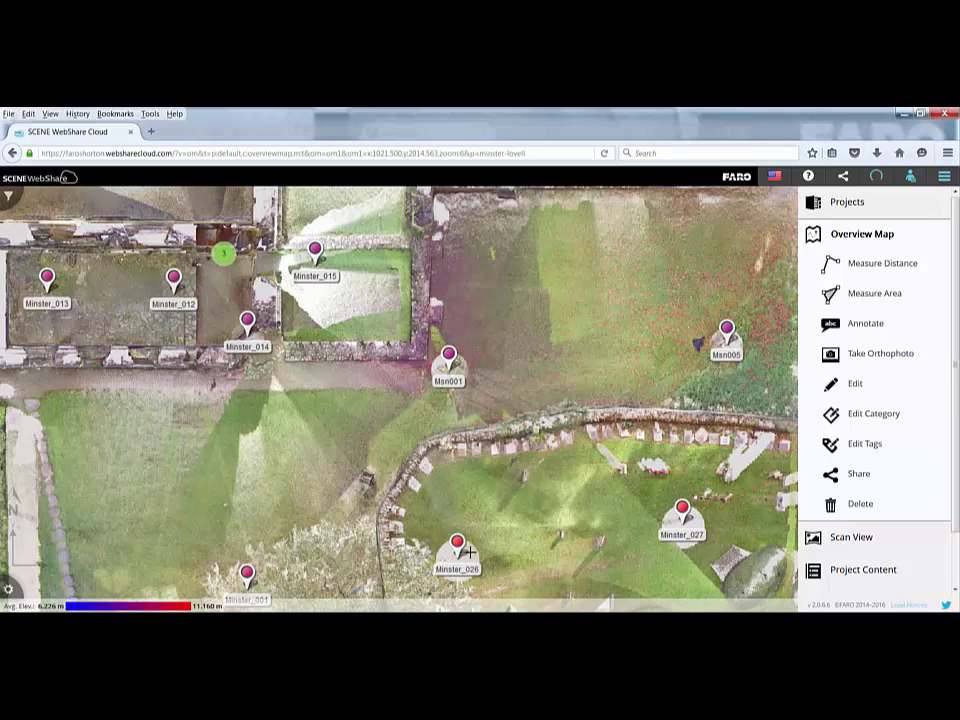
{"action": "mouse_move", "coordinate": [459, 545]}
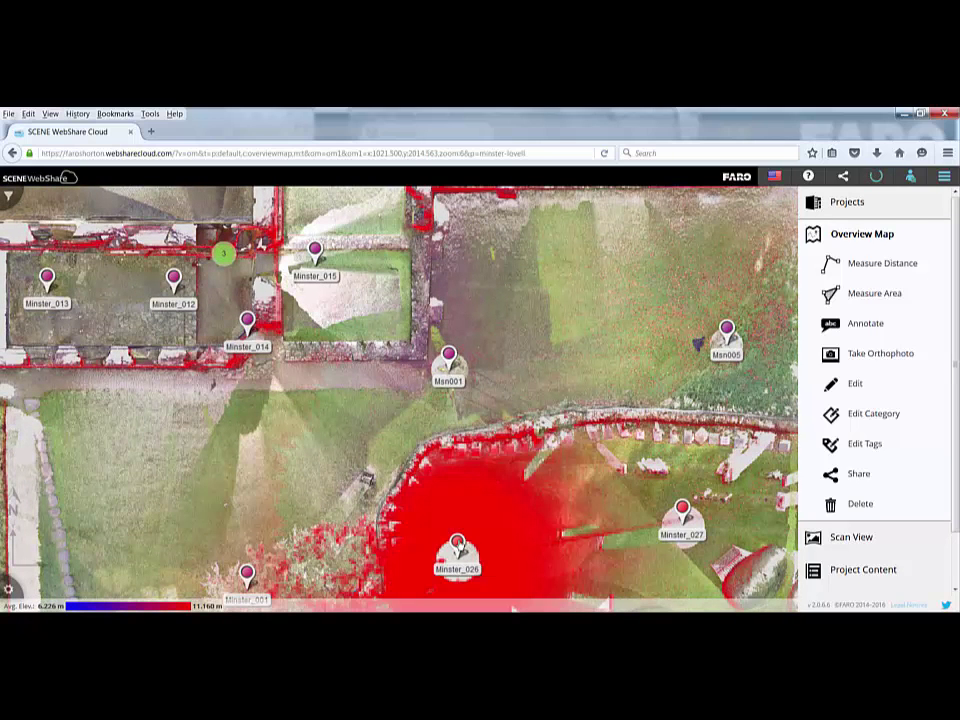
{"action": "left_click", "coordinate": [459, 545]}
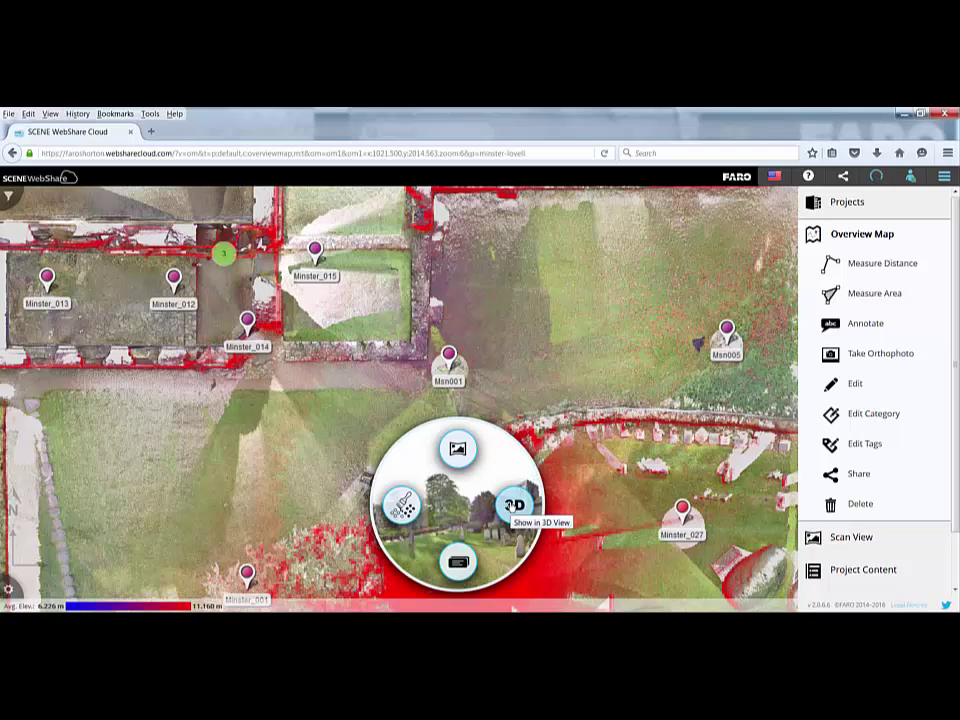
{"action": "left_click", "coordinate": [512, 505]}
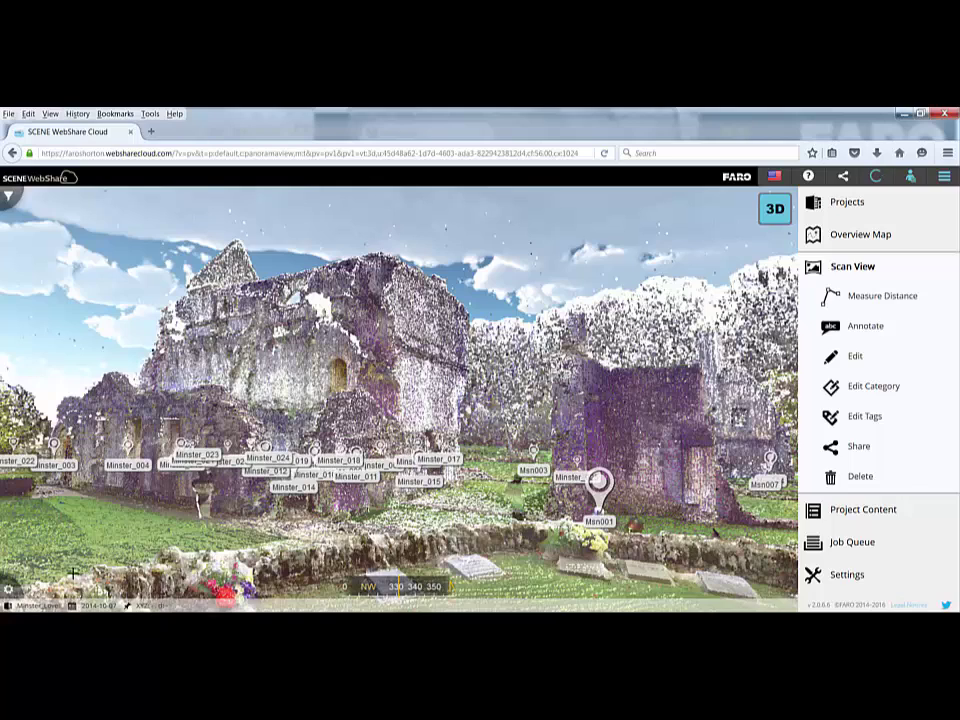
- Turn off the scan-position pins from the 3D view's display options
{"action": "left_click", "coordinate": [10, 585]}
{"action": "mouse_move", "coordinate": [22, 437]}
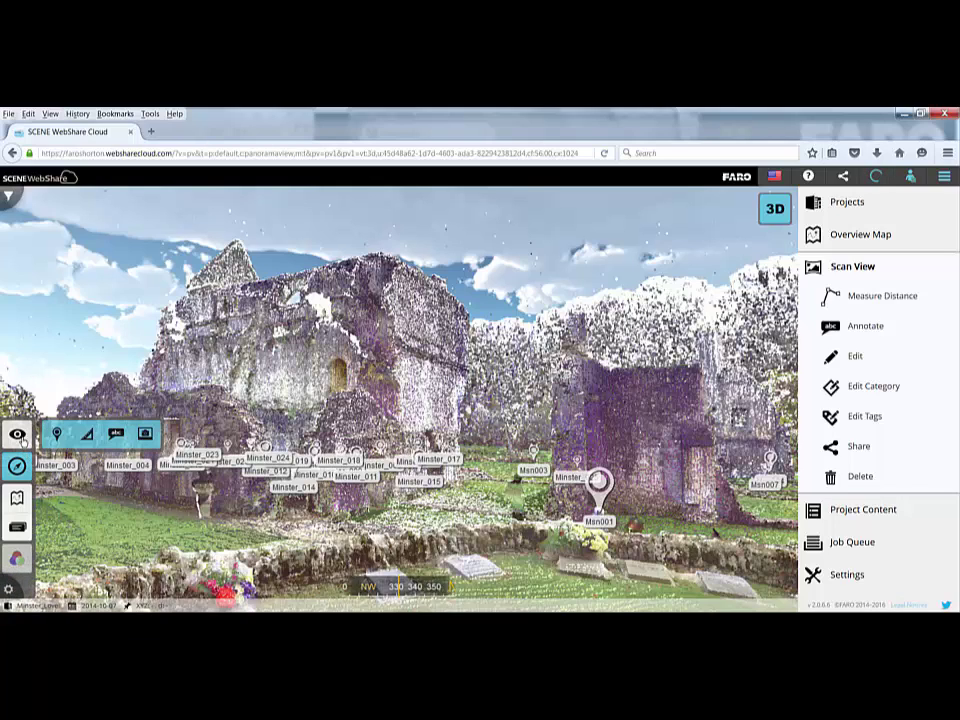
{"action": "left_click", "coordinate": [56, 434]}
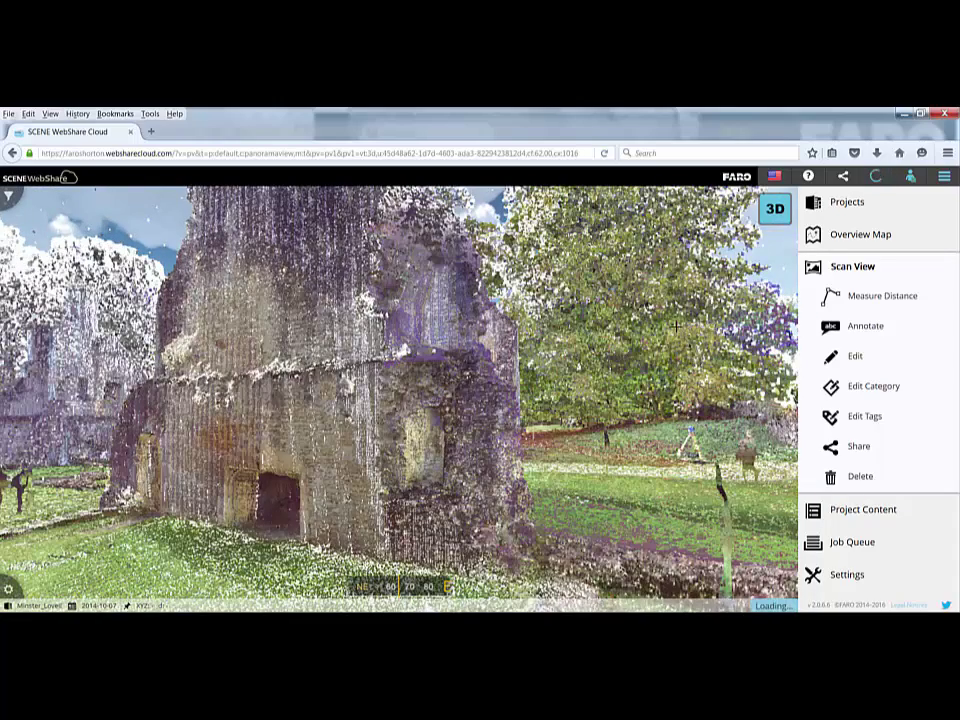
- Return to the overview map and open the Minster_026 marker's scan view from its radial menu
{"action": "left_click", "coordinate": [838, 234]}
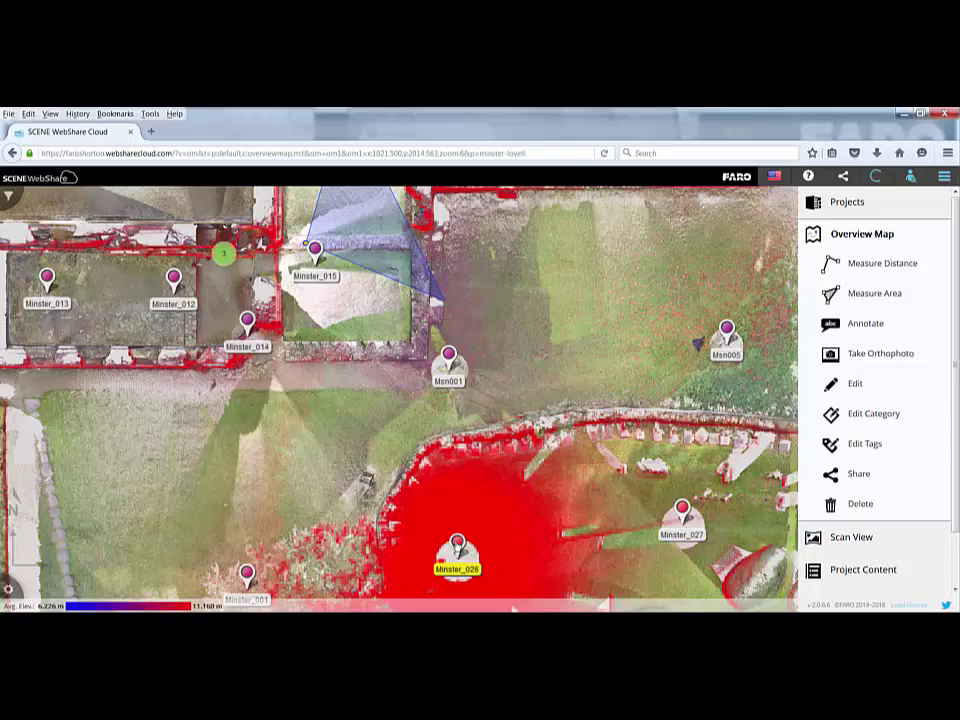
{"action": "left_click", "coordinate": [457, 548]}
{"action": "left_click", "coordinate": [457, 448]}
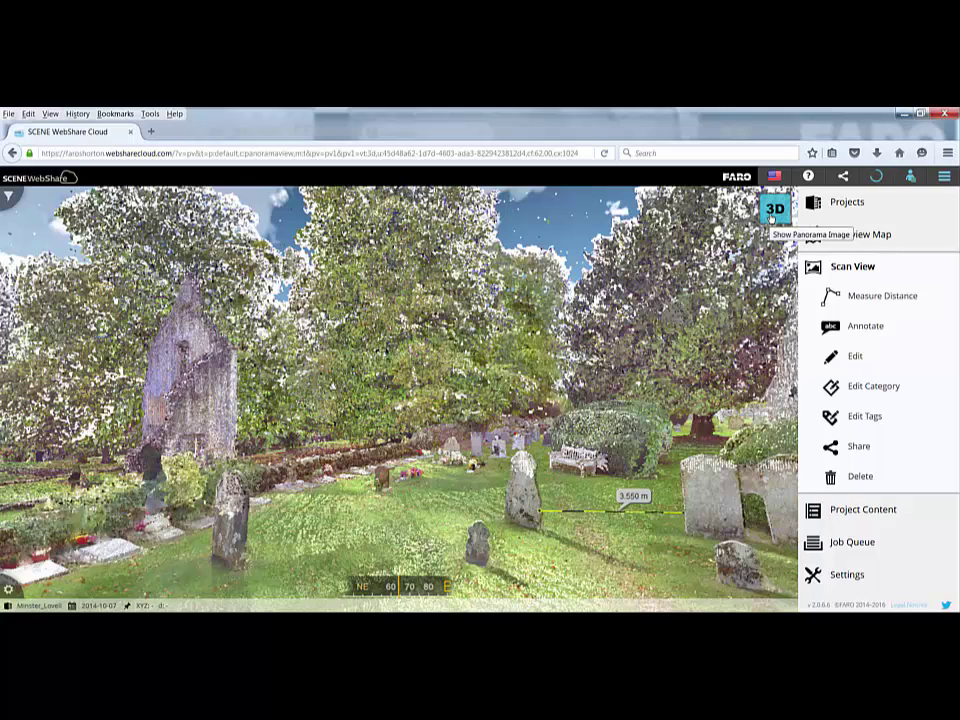
- Show Minster_026 as its panorama photograph and turn the view toward the church
{"action": "left_click", "coordinate": [771, 212]}
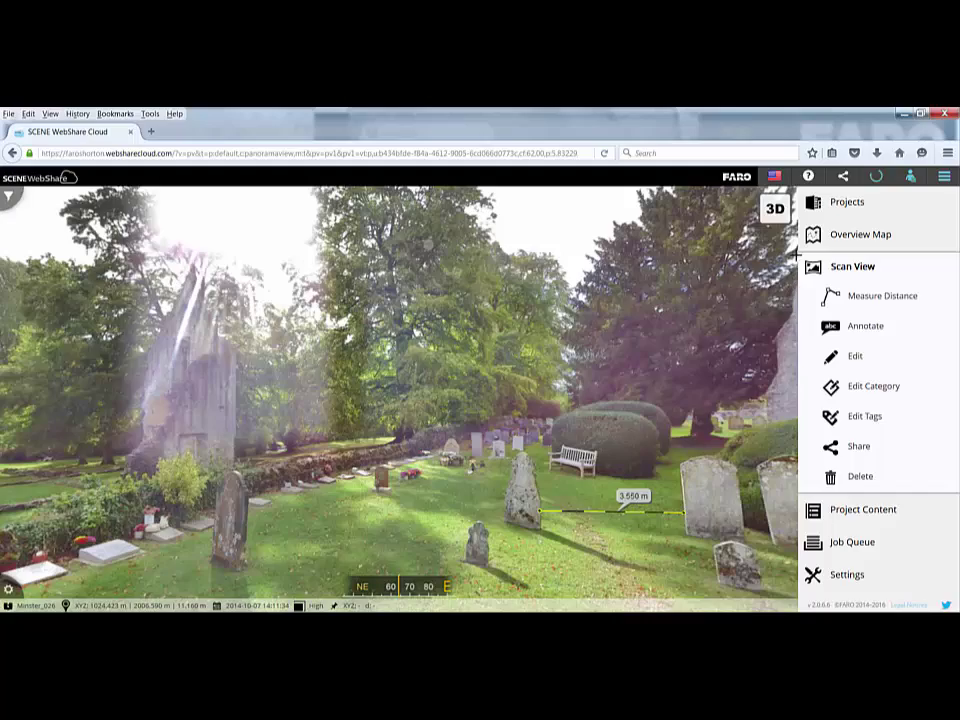
{"action": "left_click_drag", "start_coordinate": [648, 518], "coordinate": [691, 320]}
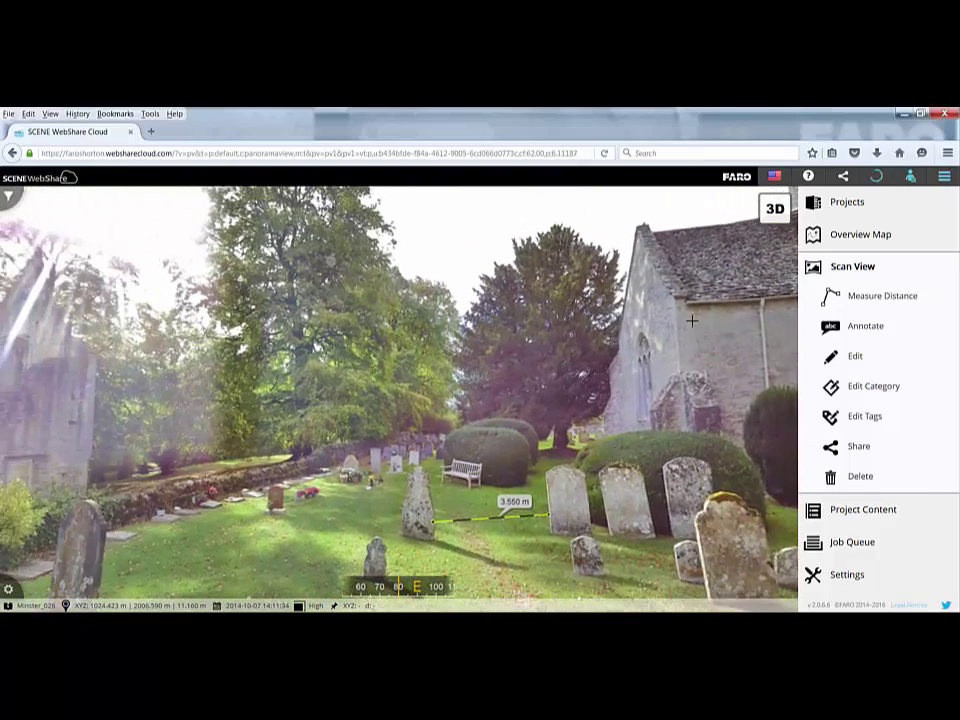
- Switch Minster_026 back to 3D point-cloud mode and zoom in on the graves
{"action": "left_click", "coordinate": [778, 208]}
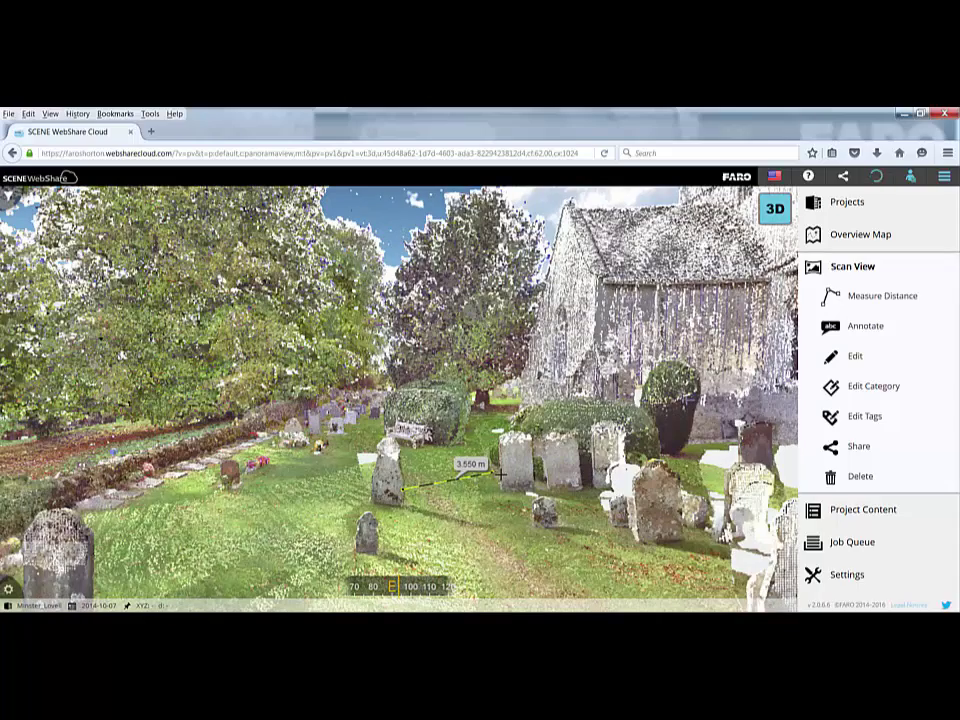
{"action": "scroll", "coordinate": [490, 500], "scroll_direction": "up", "scroll_amount": 2}
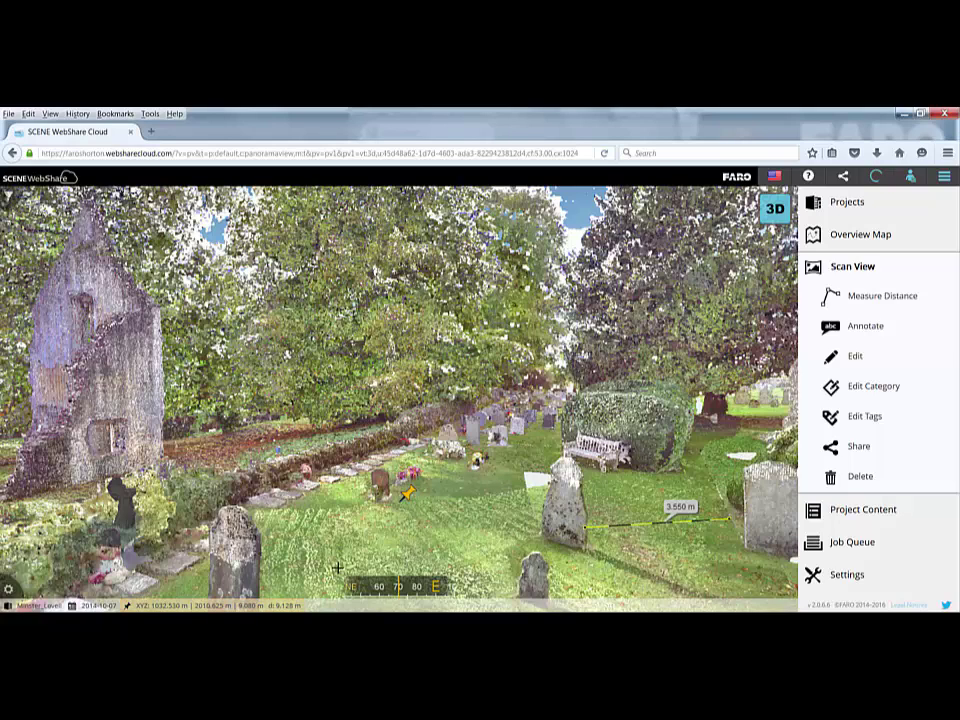
{"action": "left_click", "coordinate": [832, 354]}
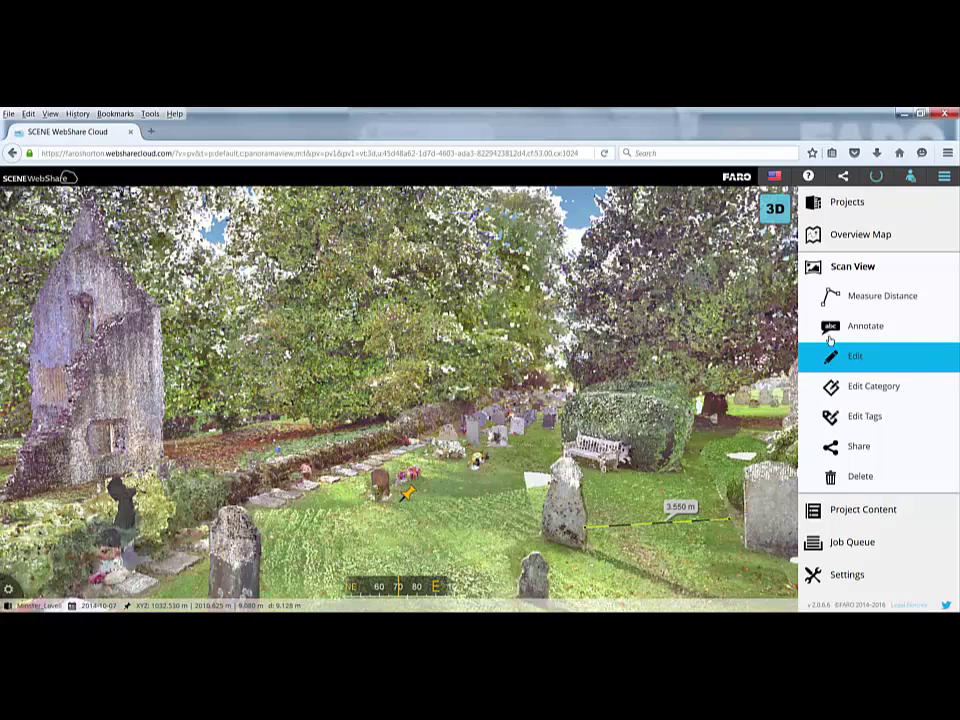
{"action": "left_click", "coordinate": [832, 330]}
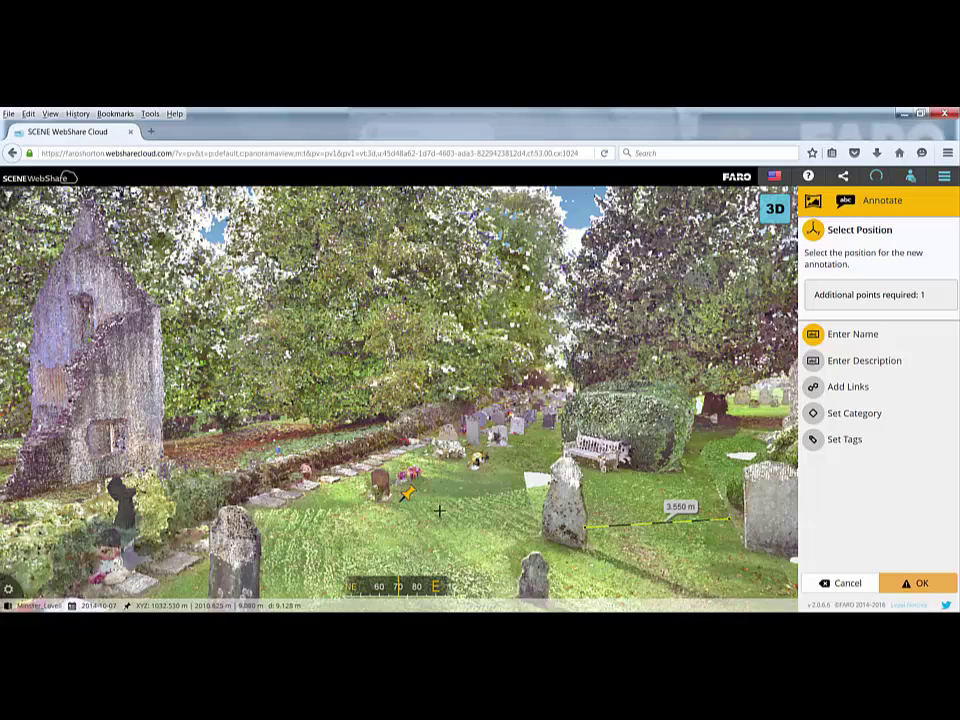
{"action": "left_click", "coordinate": [846, 583]}
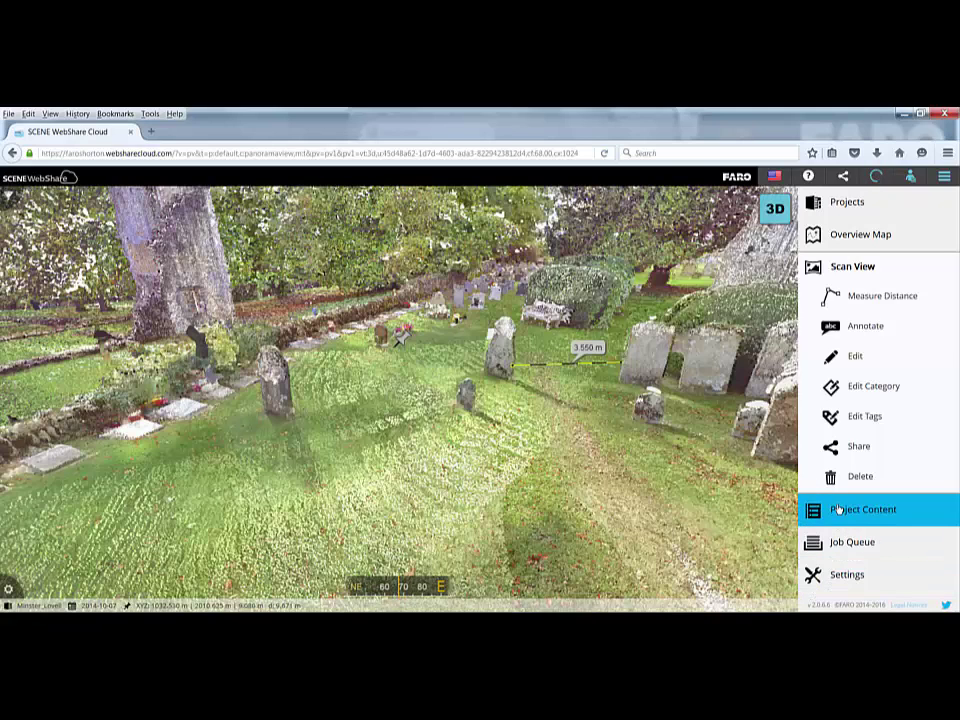
- Start a facade orthophoto with its image plane along the wall and the camera on the upper side
{"action": "left_click", "coordinate": [846, 236]}
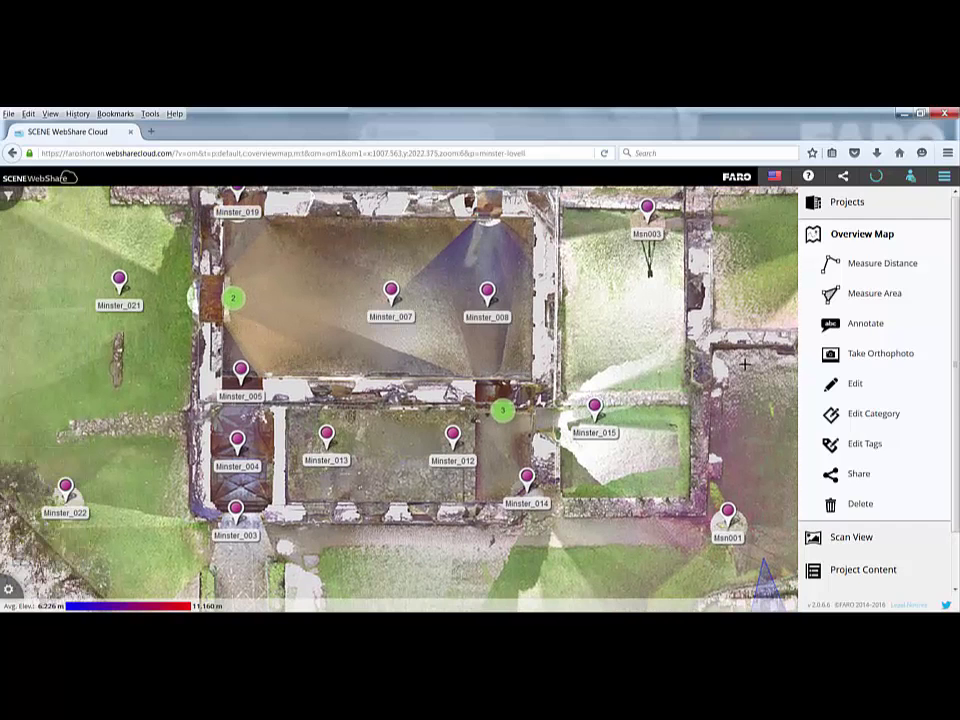
{"action": "left_click", "coordinate": [865, 355]}
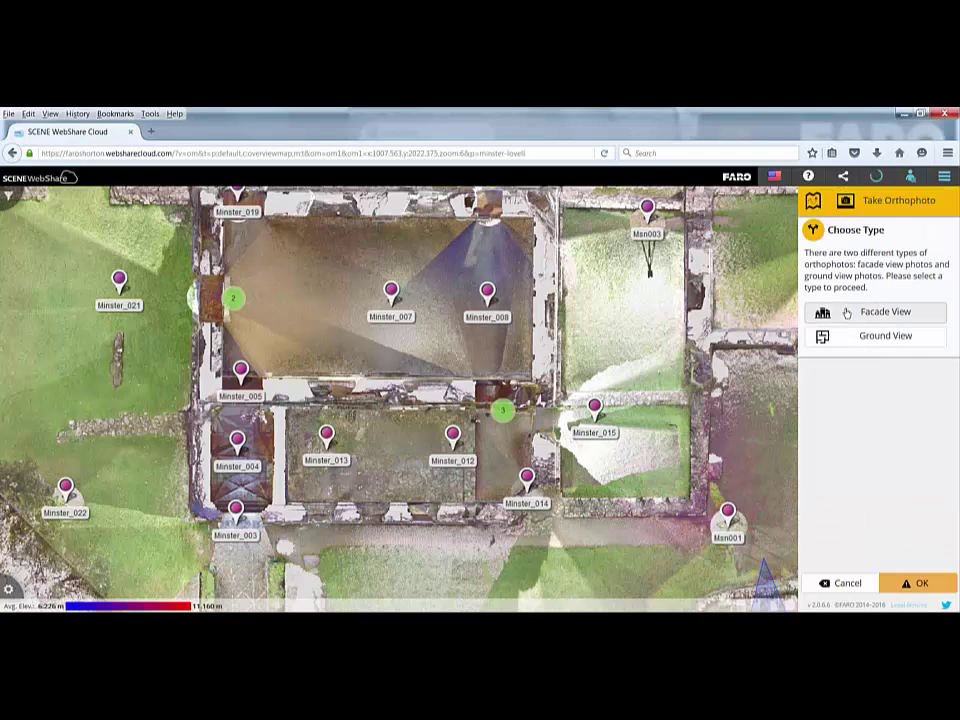
{"action": "left_click", "coordinate": [866, 312]}
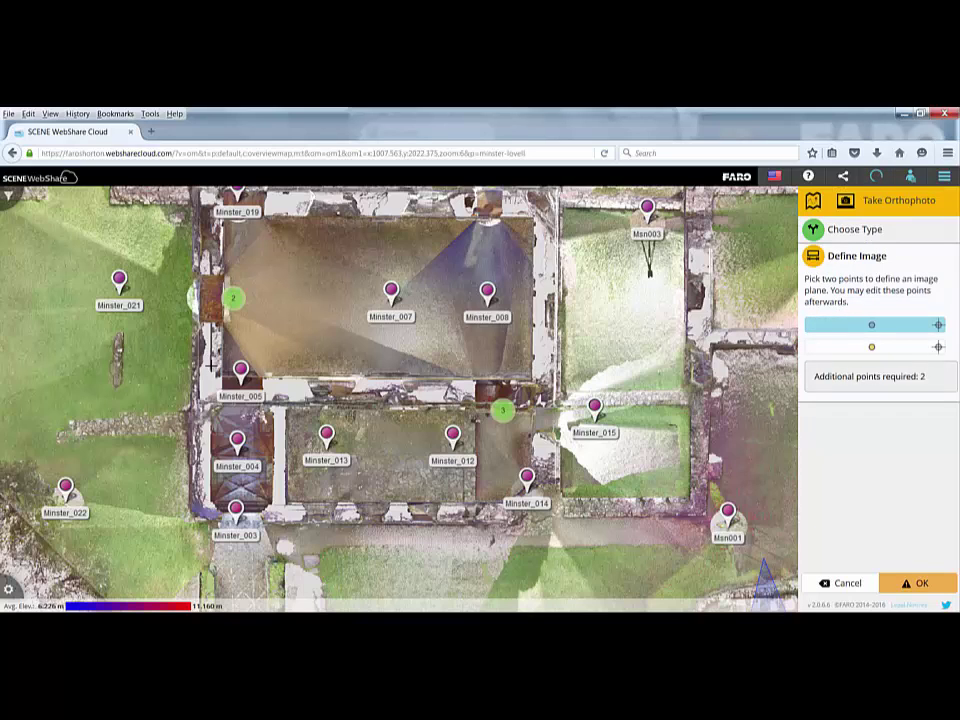
{"action": "left_click", "coordinate": [226, 346]}
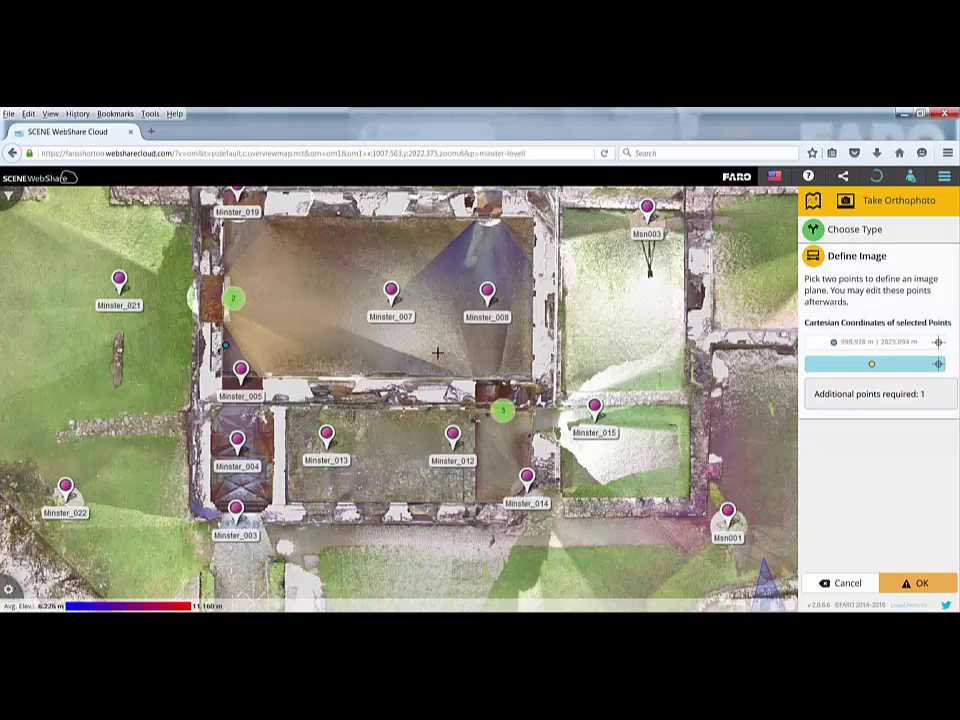
{"action": "left_click", "coordinate": [527, 350]}
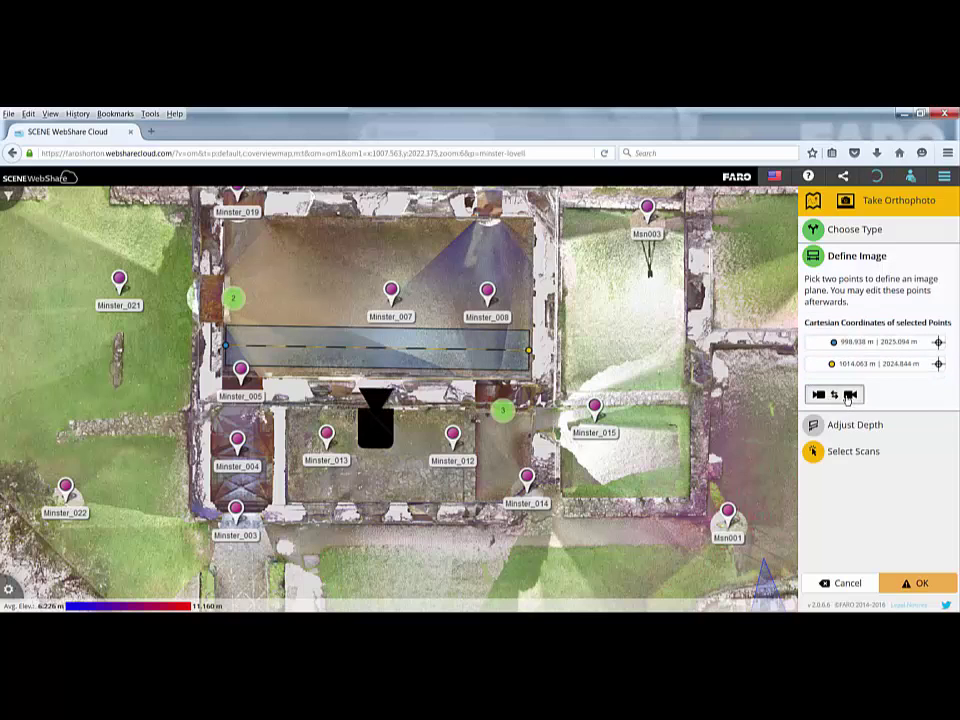
{"action": "left_click", "coordinate": [849, 396]}
{"action": "left_click", "coordinate": [849, 396]}
{"action": "left_click", "coordinate": [849, 396]}
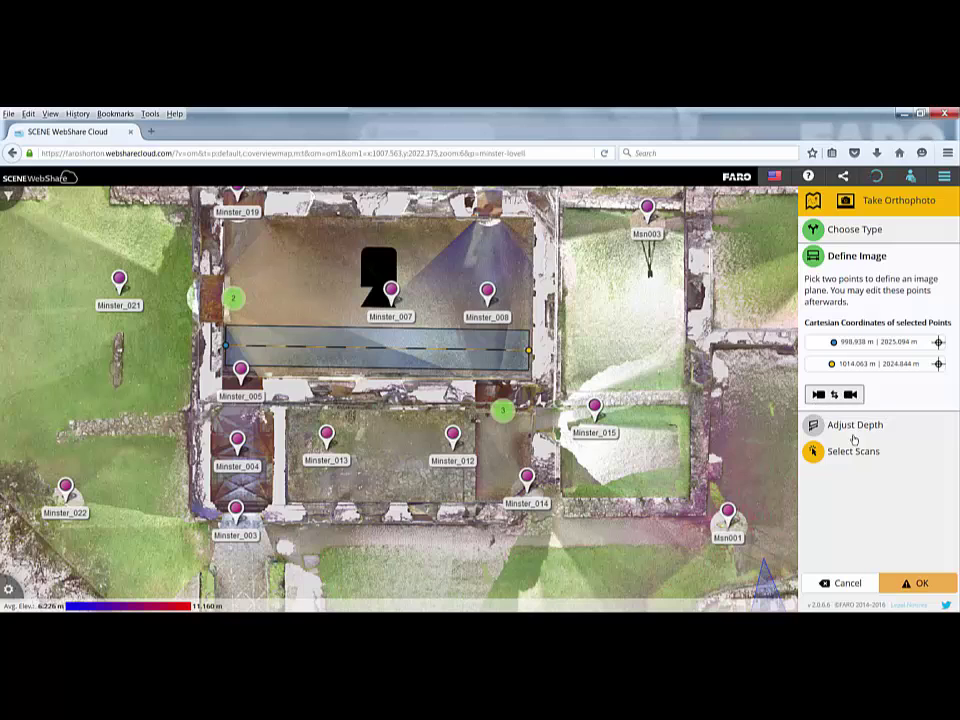
- Increase the orthophoto depth behind the image plane to 3 m
{"action": "left_click", "coordinate": [845, 425]}
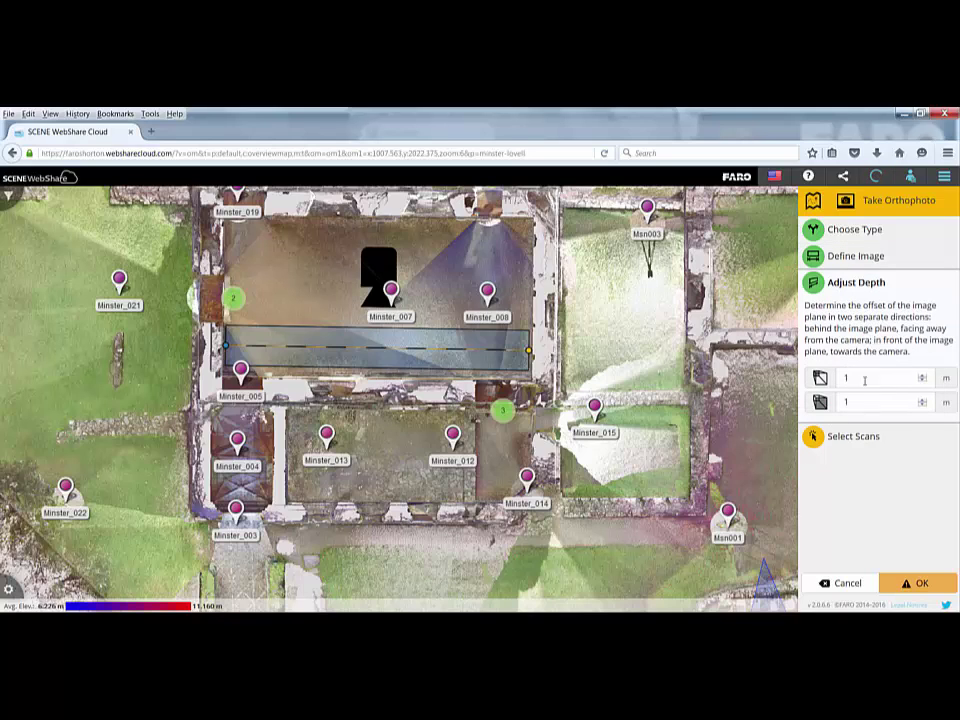
{"action": "left_click", "coordinate": [922, 375]}
{"action": "left_click", "coordinate": [922, 375]}
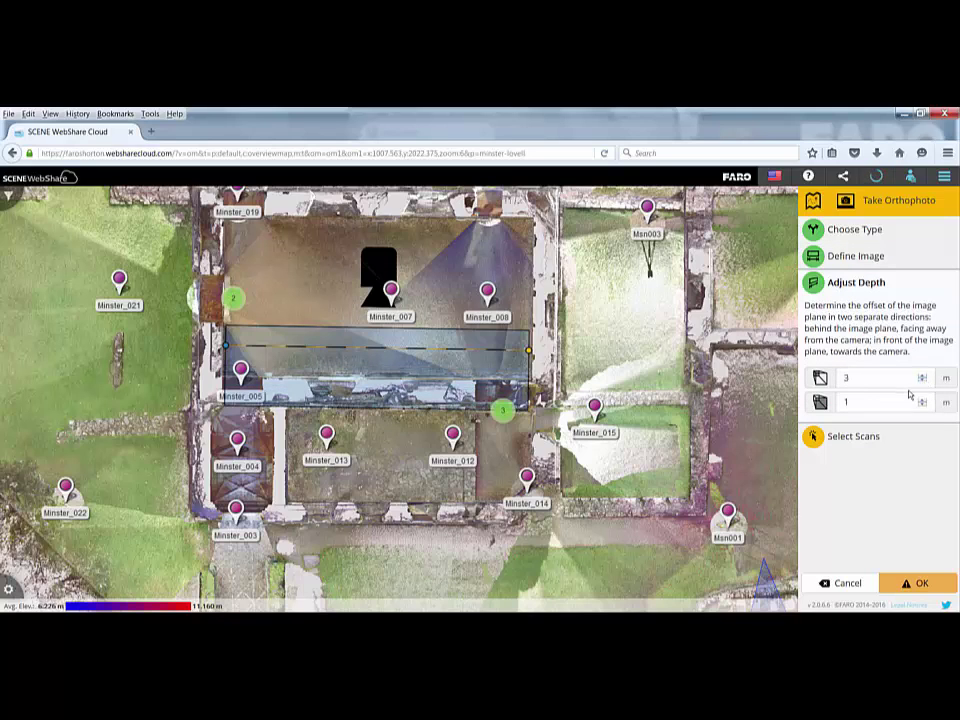
- Add scans Minster_006, Minster_007 and Minster_008 to the Selected Scans
{"action": "left_click", "coordinate": [855, 436]}
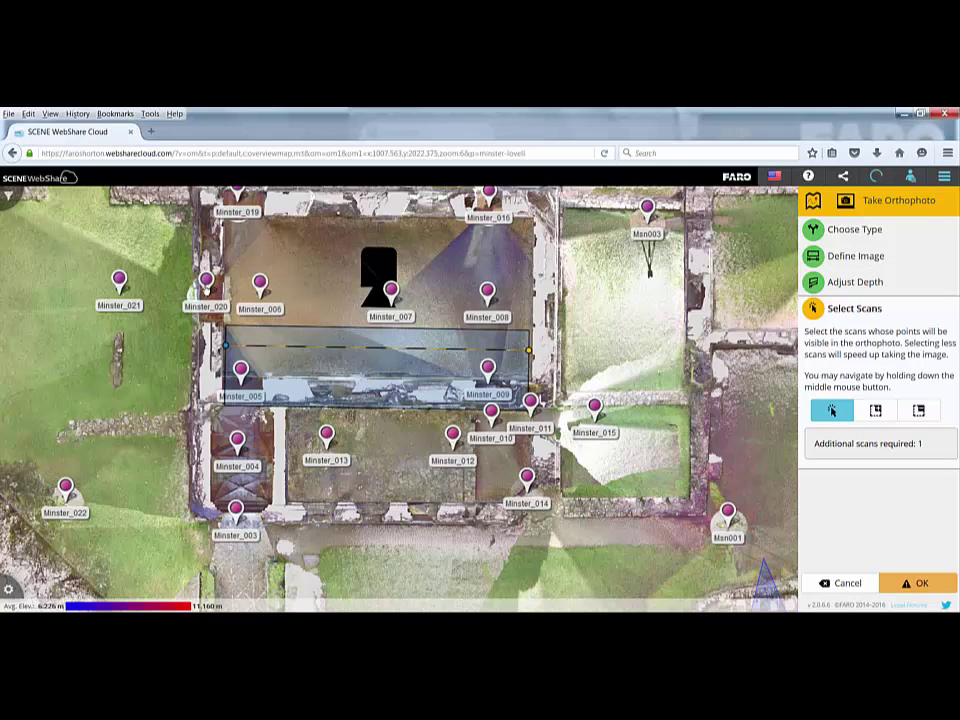
{"action": "left_click", "coordinate": [260, 284]}
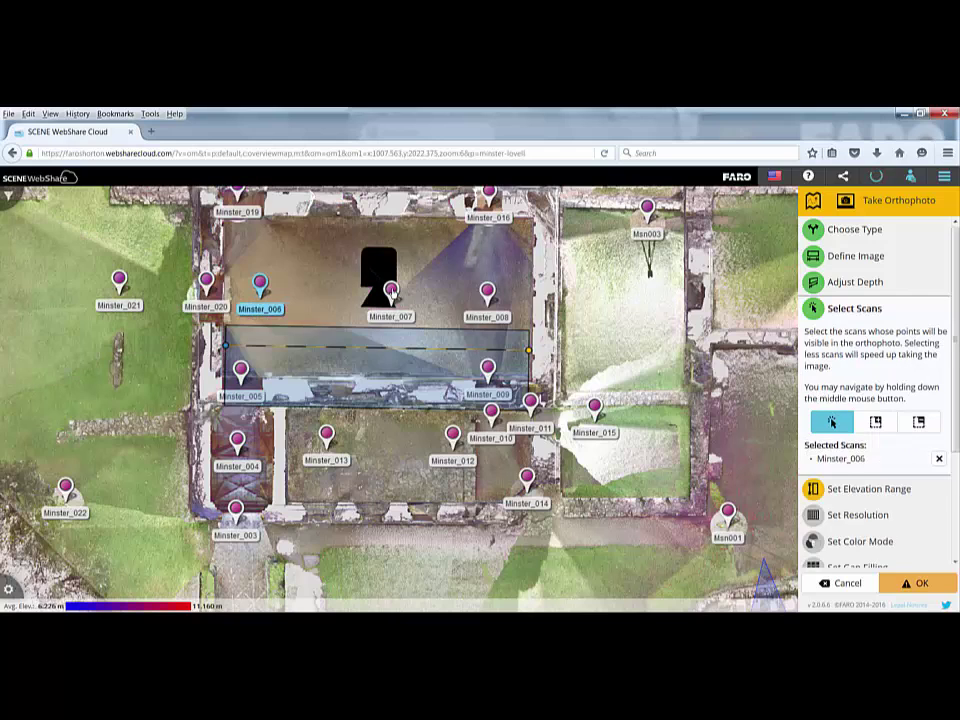
{"action": "left_click", "coordinate": [390, 291]}
{"action": "left_click", "coordinate": [487, 293]}
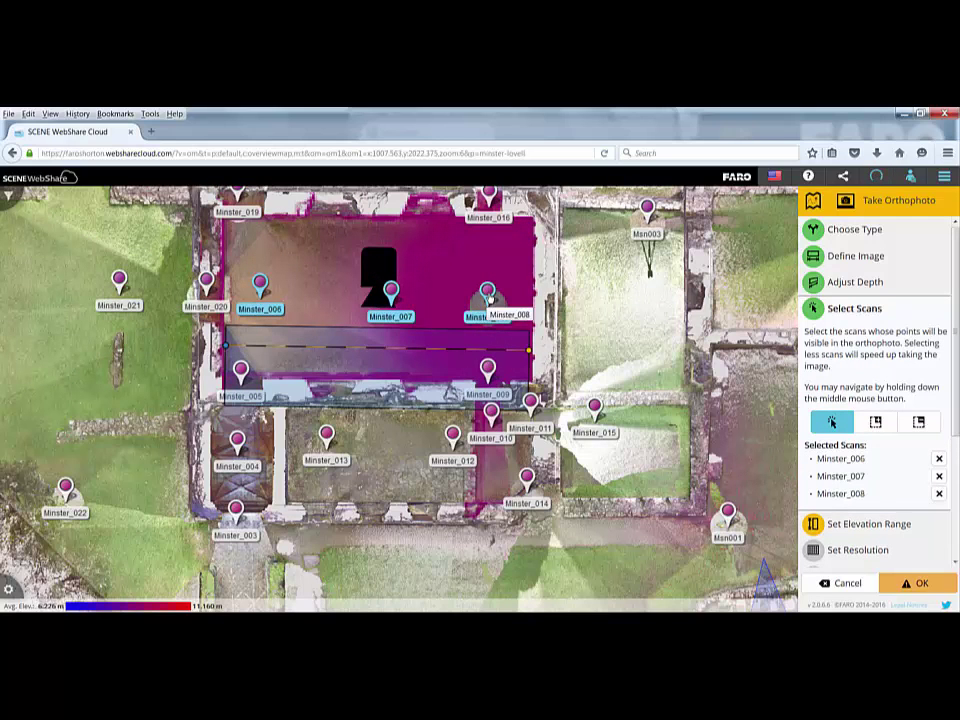
- Go to the Set Elevation Range step and view scan Minster_007 in 3D
{"action": "left_click", "coordinate": [886, 526]}
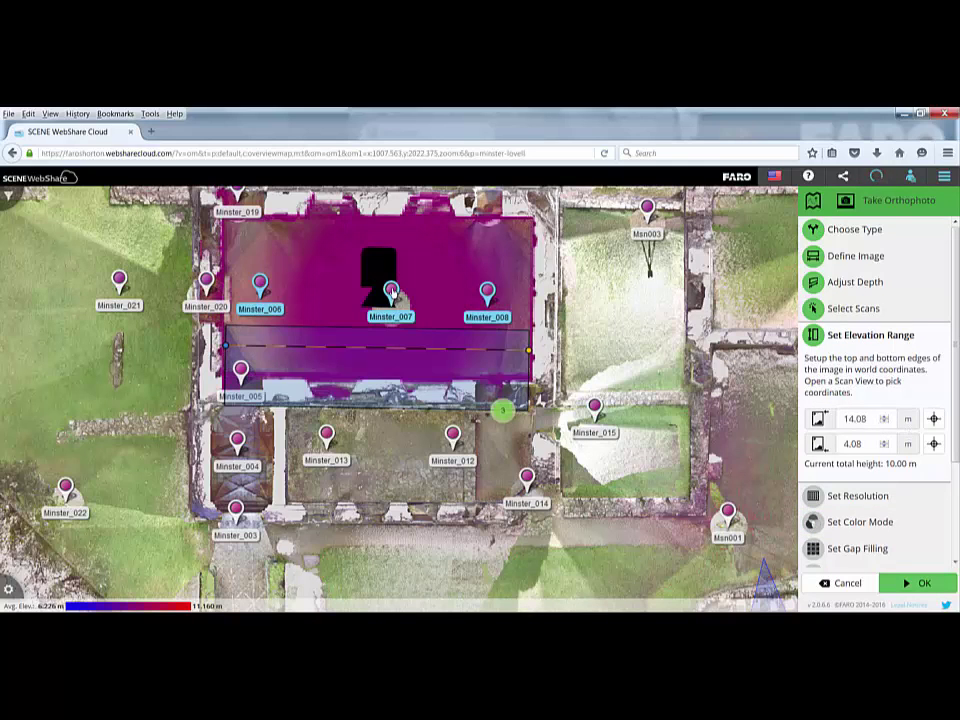
{"action": "left_click", "coordinate": [391, 291]}
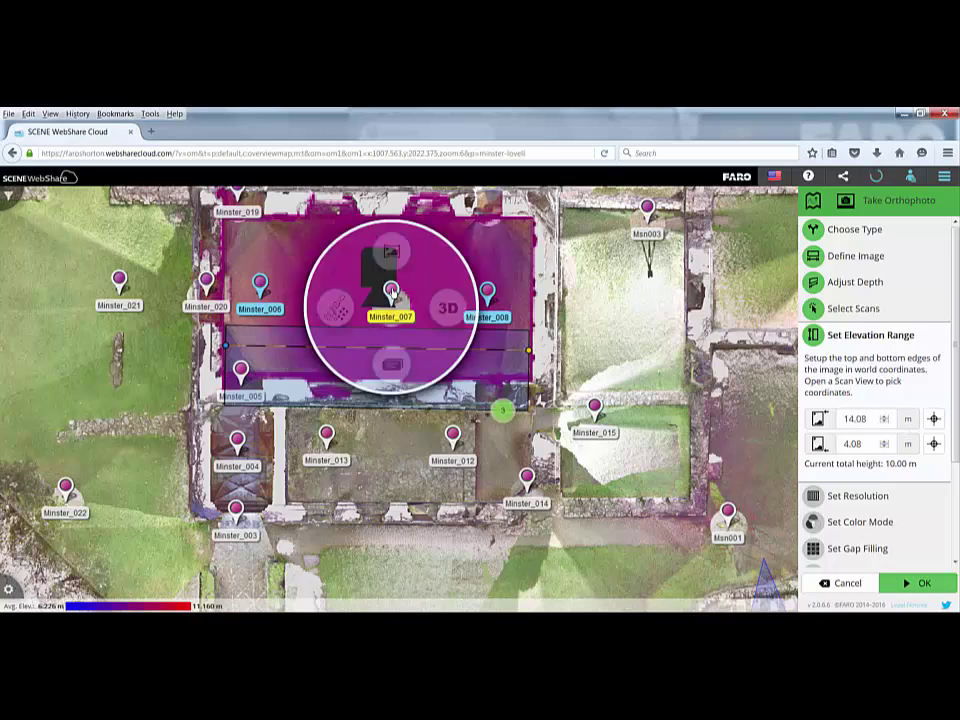
{"action": "left_click", "coordinate": [449, 309]}
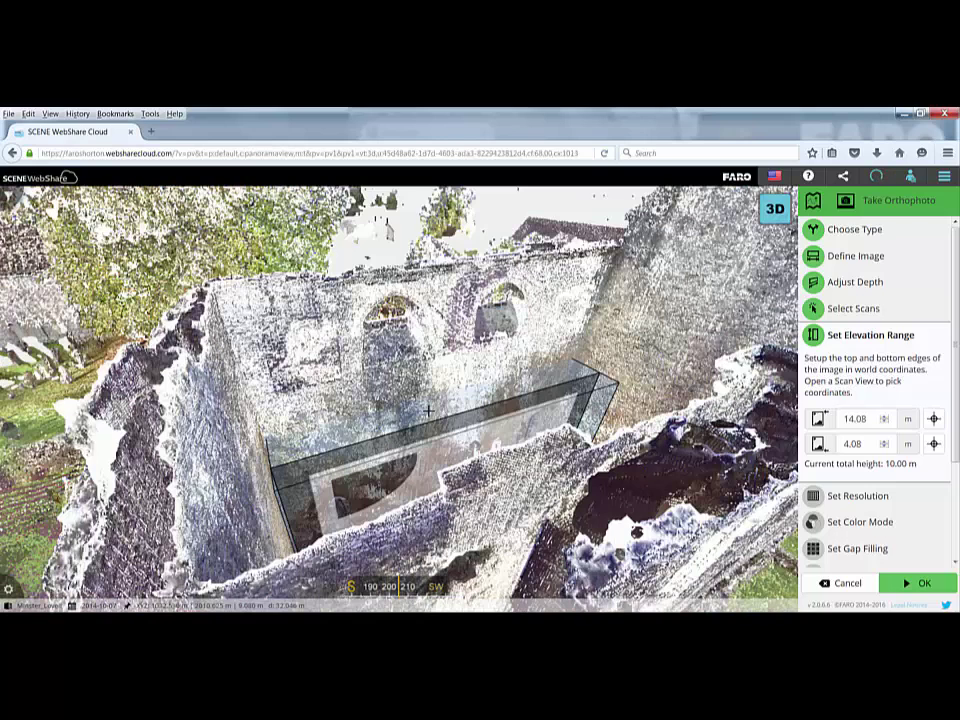
- Raise the orthophoto's top elevation step by step from 14.08 to 20 m
{"action": "left_click", "coordinate": [884, 416]}
{"action": "left_click", "coordinate": [884, 416]}
{"action": "left_click", "coordinate": [884, 416]}
{"action": "left_click", "coordinate": [884, 416]}
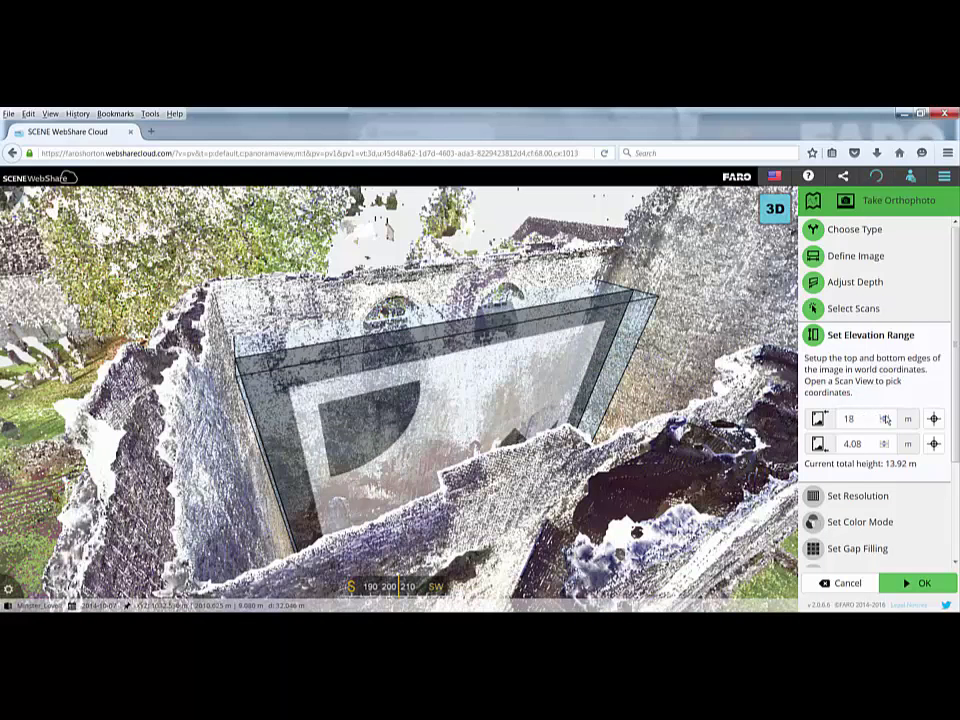
{"action": "left_click", "coordinate": [884, 418]}
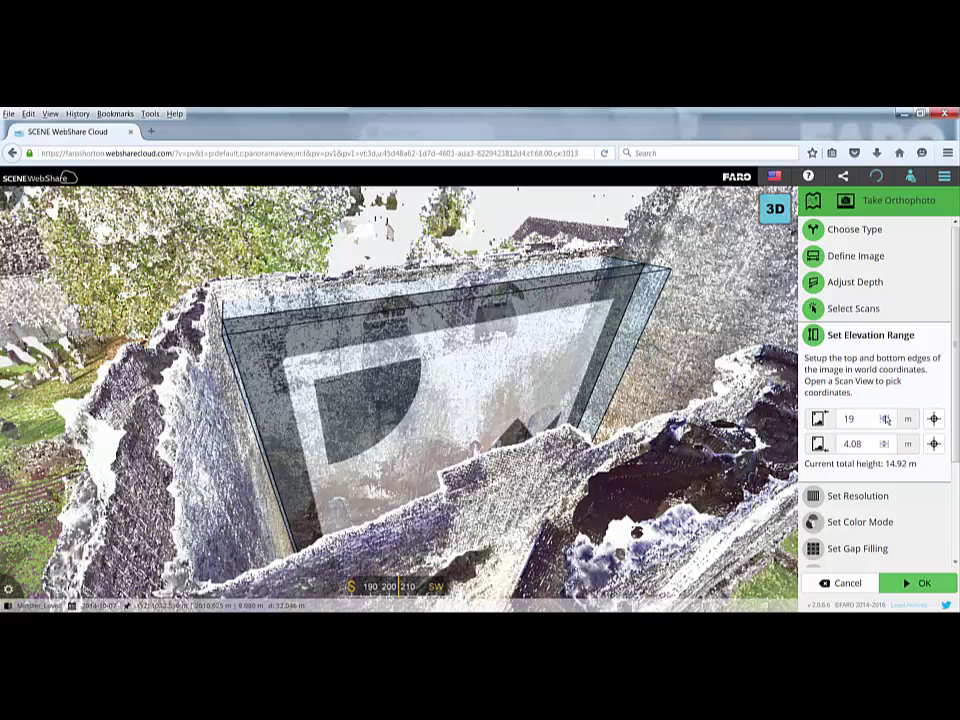
{"action": "left_click", "coordinate": [885, 419]}
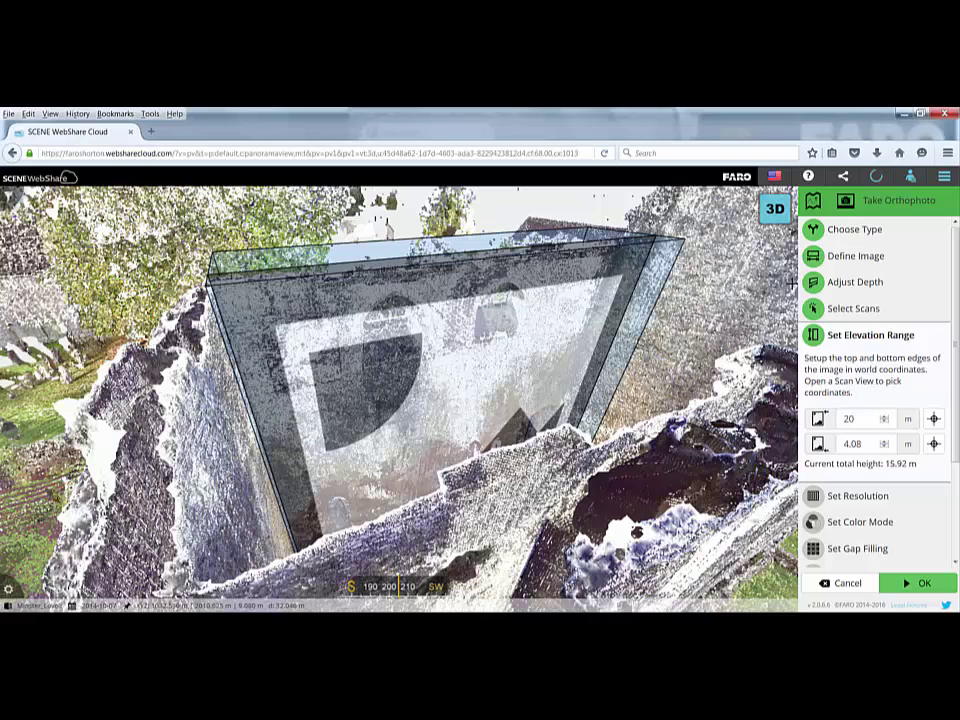
- Discard the orthophoto, open scan Msn001's scan view and scroll down to its detail-level settings
{"action": "left_click", "coordinate": [847, 584]}
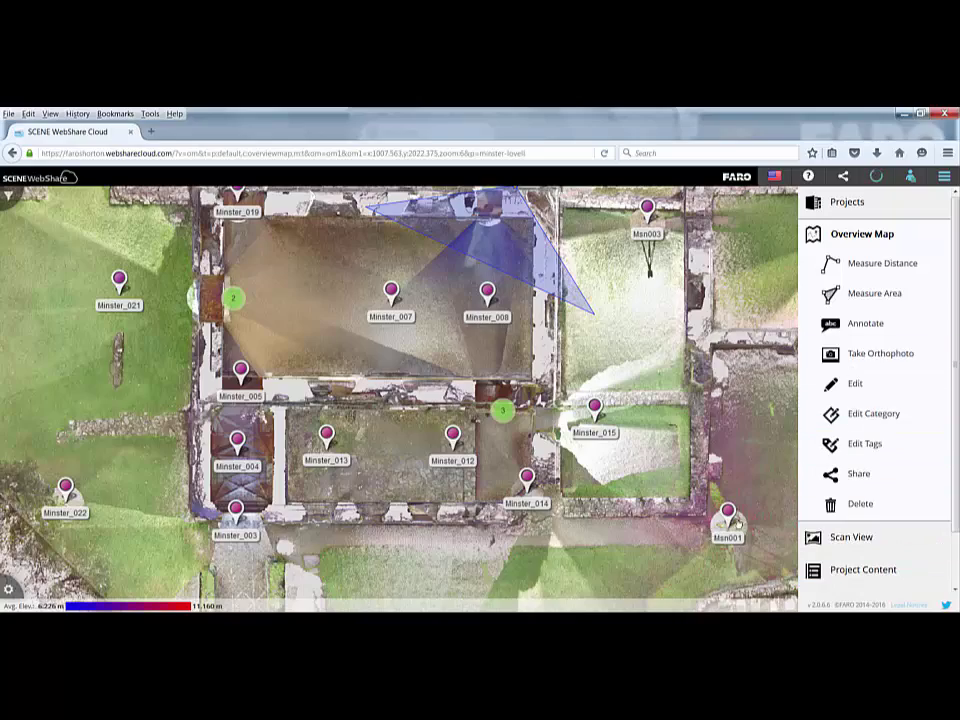
{"action": "left_click", "coordinate": [727, 513]}
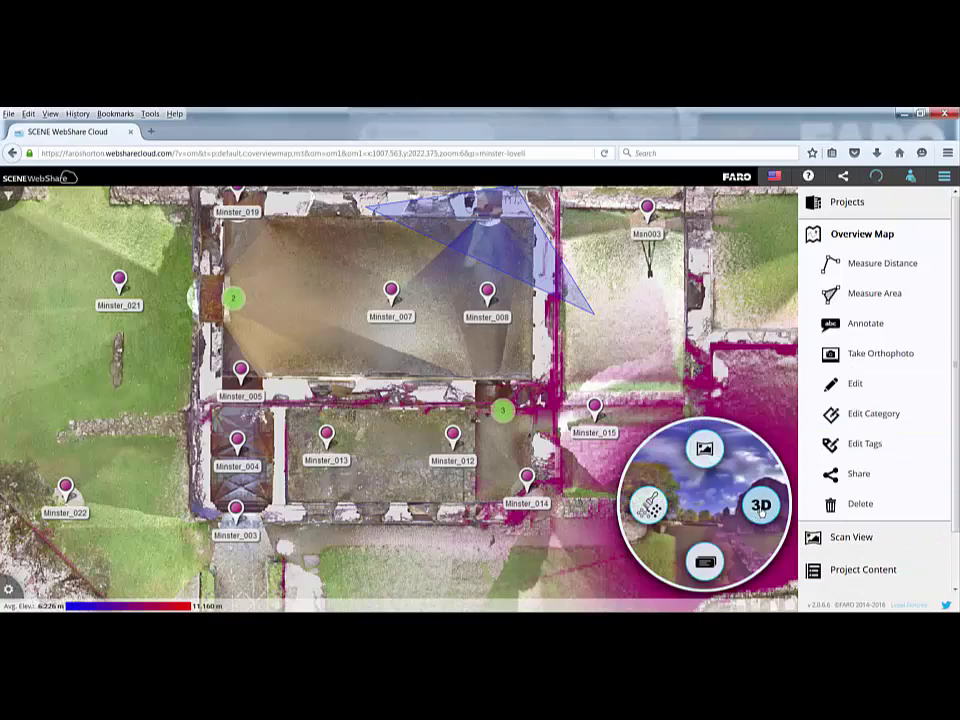
{"action": "left_click", "coordinate": [764, 505]}
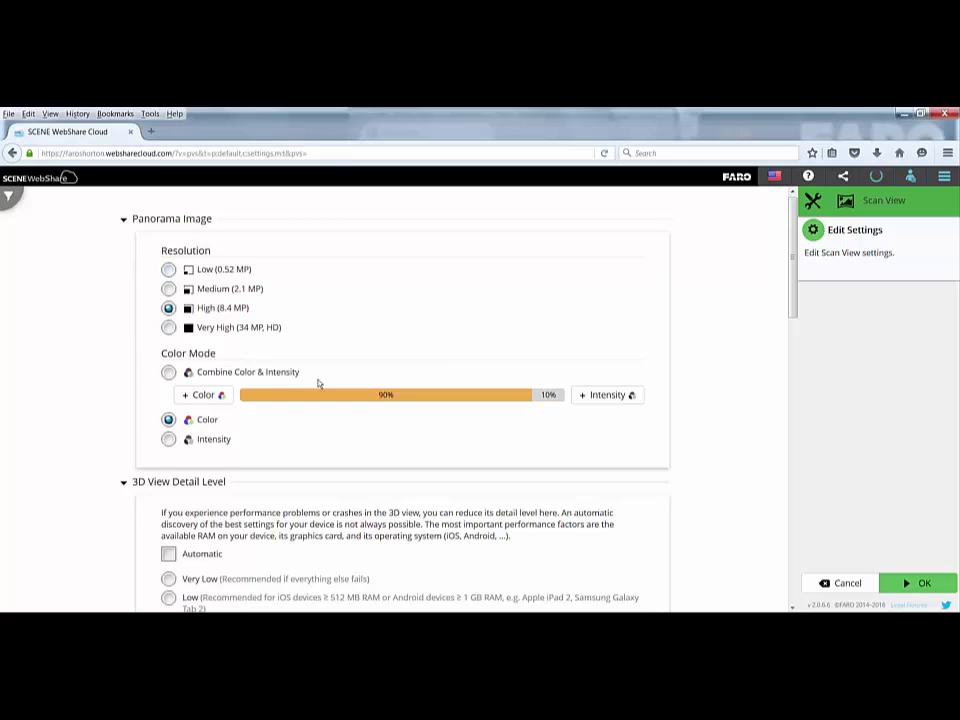
{"action": "scroll", "coordinate": [318, 383], "scroll_direction": "down", "scroll_amount": 3}
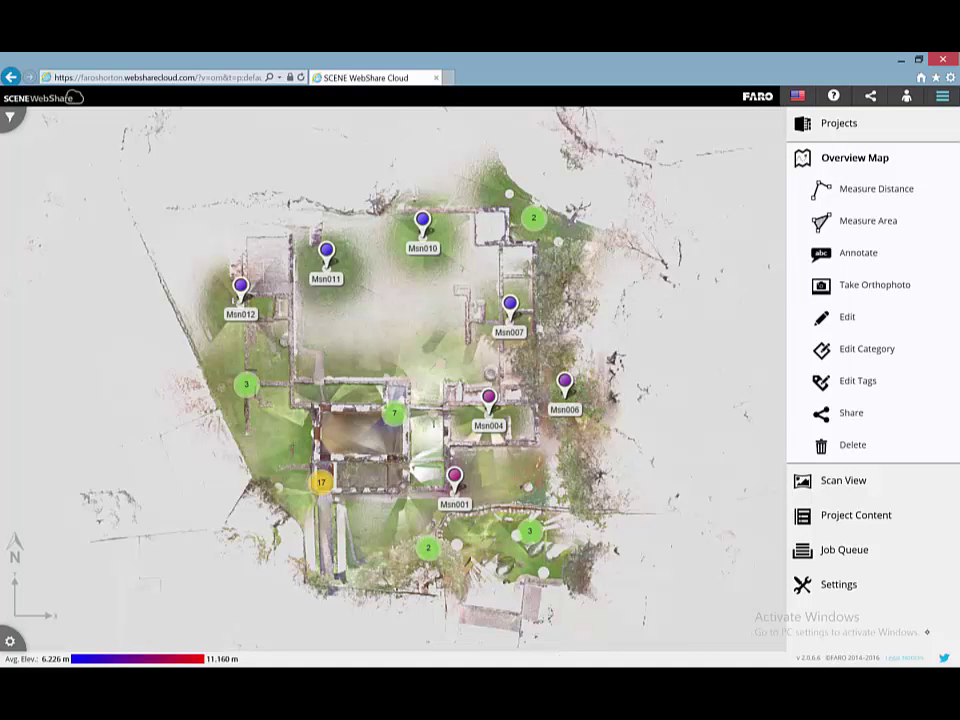
- Zoom the tablet's overview map toward Msn001 and bring up its preview menu
{"action": "scroll", "coordinate": [548, 494], "scroll_direction": "up", "scroll_amount": 5}
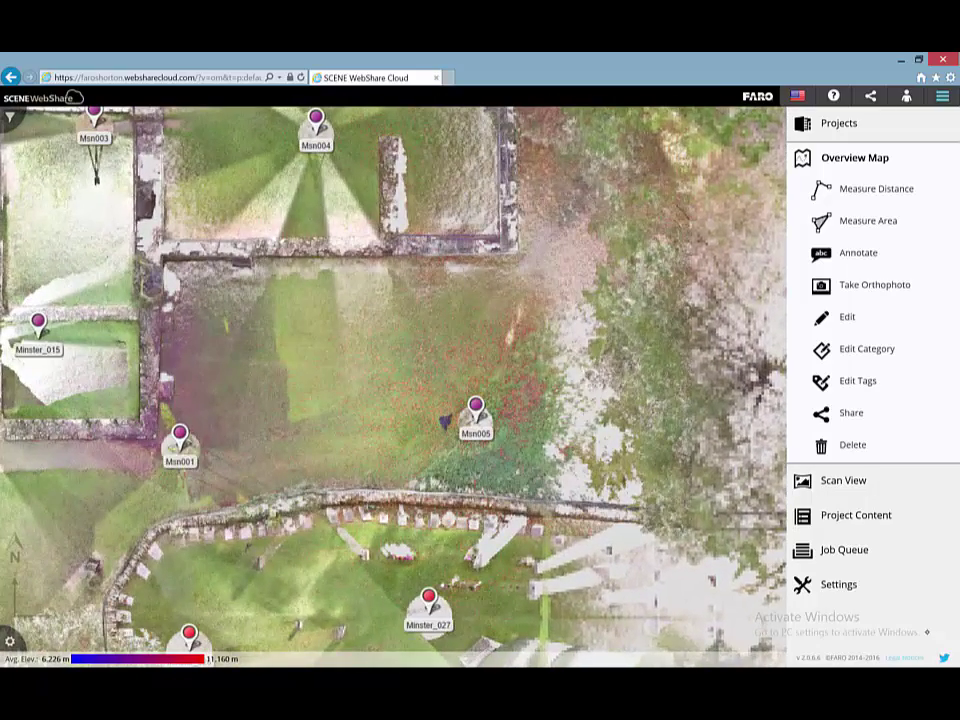
{"action": "left_click", "coordinate": [180, 440]}
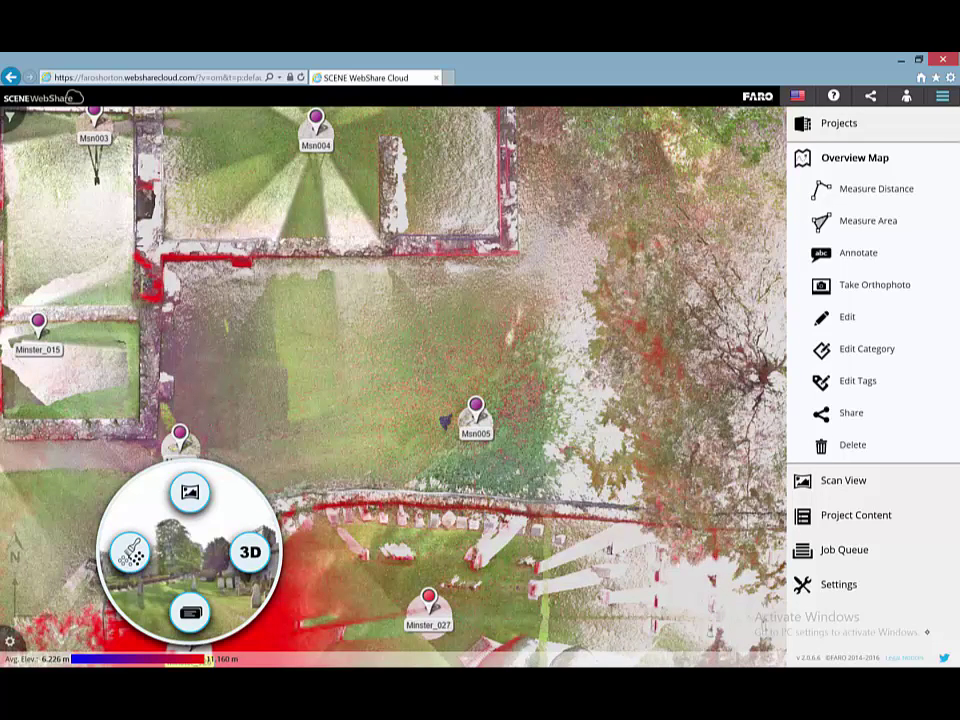
- Open Msn001 in 3D, showing the ruined church and gravestones as a point cloud
{"action": "double_click", "coordinate": [445, 422]}
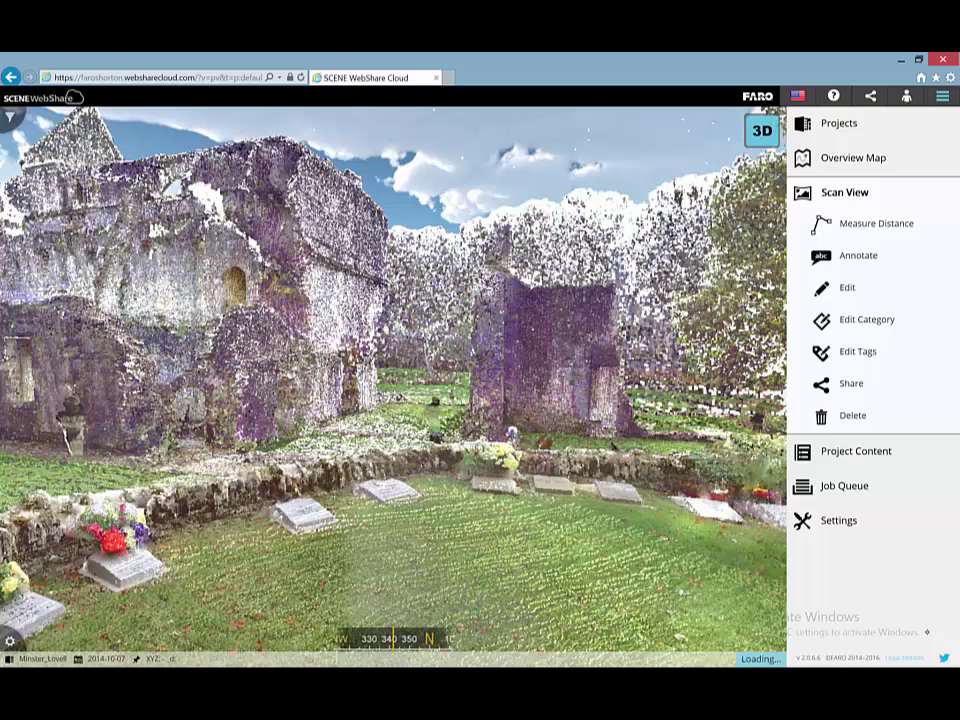
- Push the virtual joystick forward to move through the ruins' point cloud
{"action": "mouse_move", "coordinate": [53, 379]}
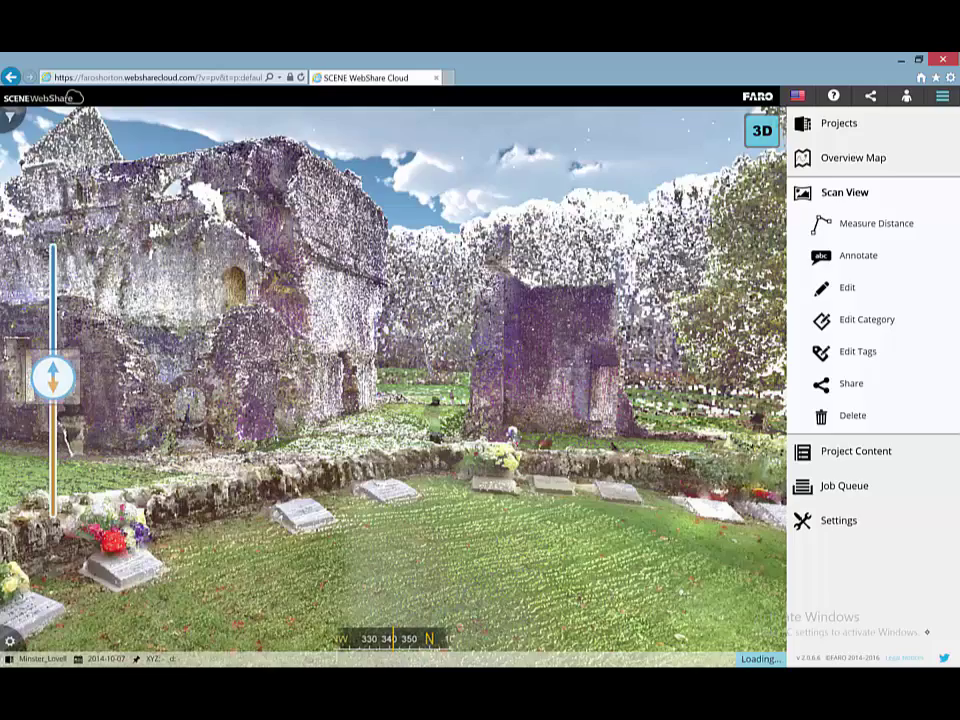
{"action": "mouse_move", "coordinate": [53, 379]}
{"action": "left_mouse_down"}
{"action": "mouse_move", "coordinate": [52, 364]}
{"action": "mouse_move", "coordinate": [54, 420]}
{"action": "mouse_move", "coordinate": [53, 364]}
{"action": "left_mouse_up"}
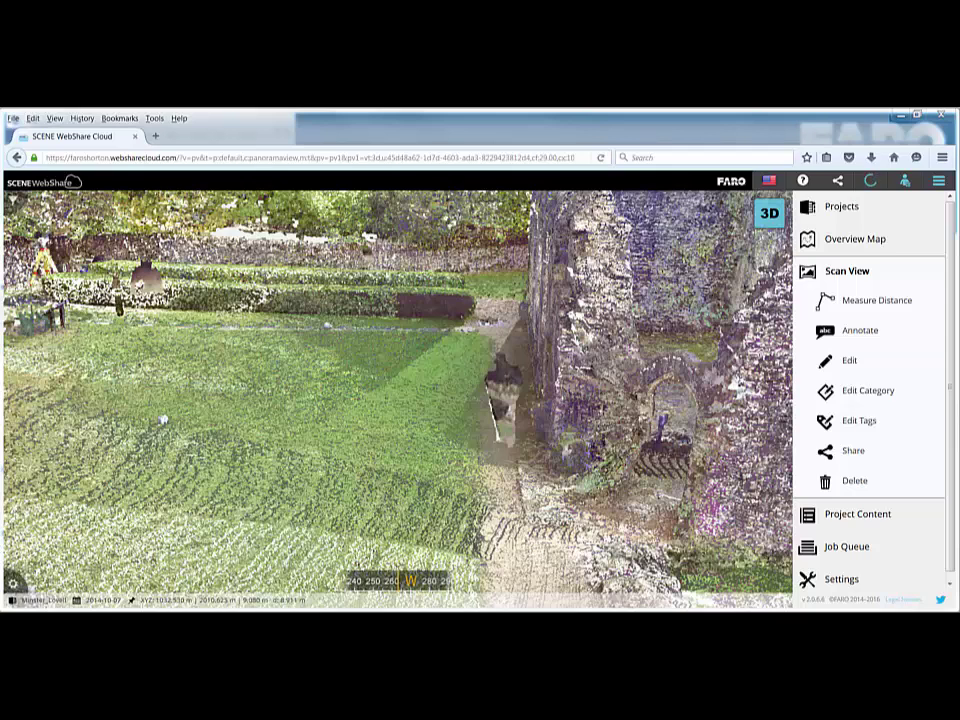
- Bring up the manual's 'Navigating in a 3D View' help page
{"action": "key", "text": "alt+Tab"}
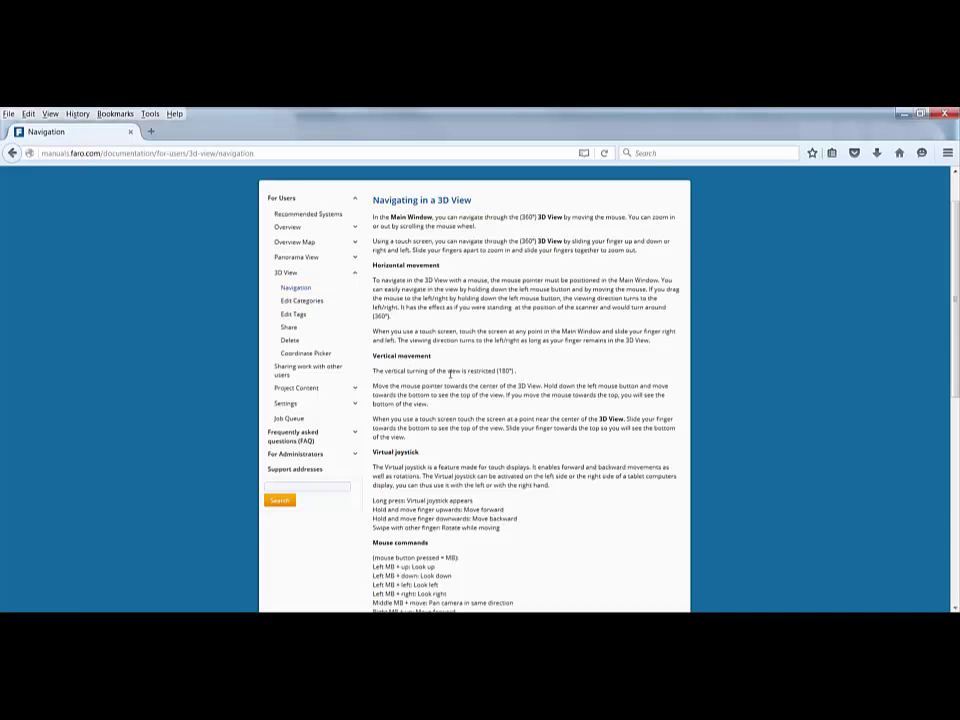
- Scroll through the manual's 3D view Mouse commands and Key commands sections
{"action": "scroll", "coordinate": [457, 421], "scroll_direction": "down", "scroll_amount": 1}
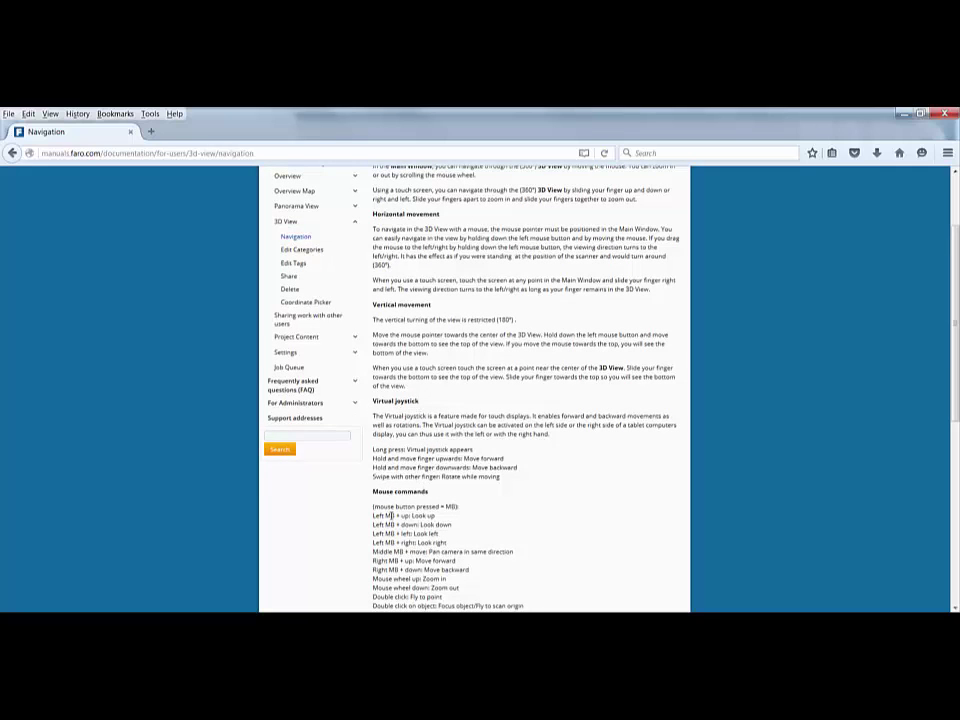
{"action": "scroll", "coordinate": [504, 479], "scroll_direction": "down", "scroll_amount": 3}
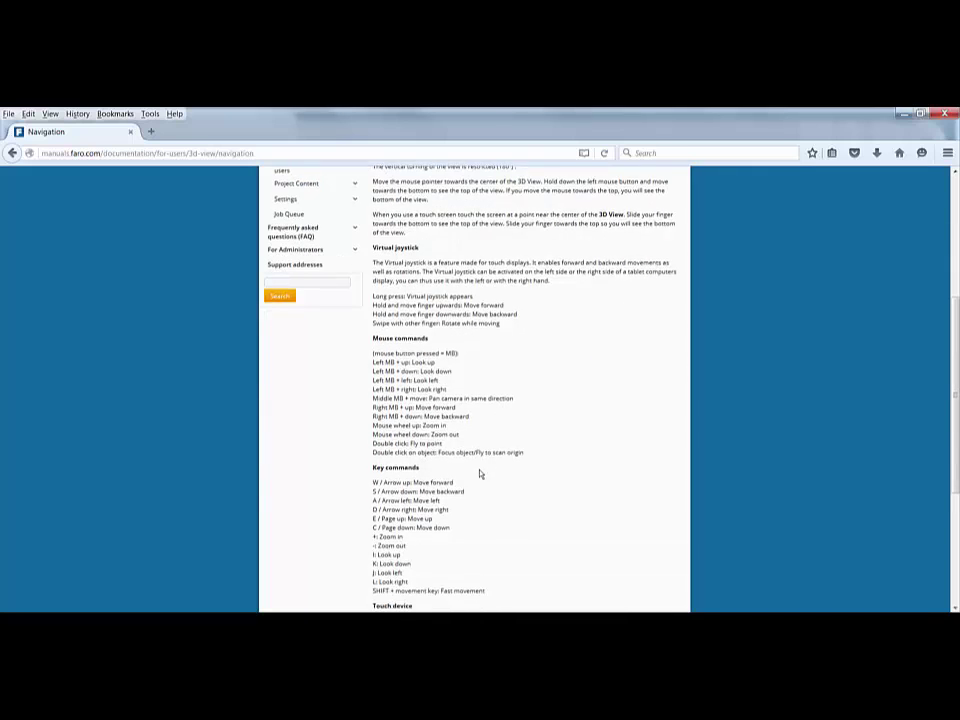
{"action": "scroll", "coordinate": [479, 474], "scroll_direction": "down", "scroll_amount": 2}
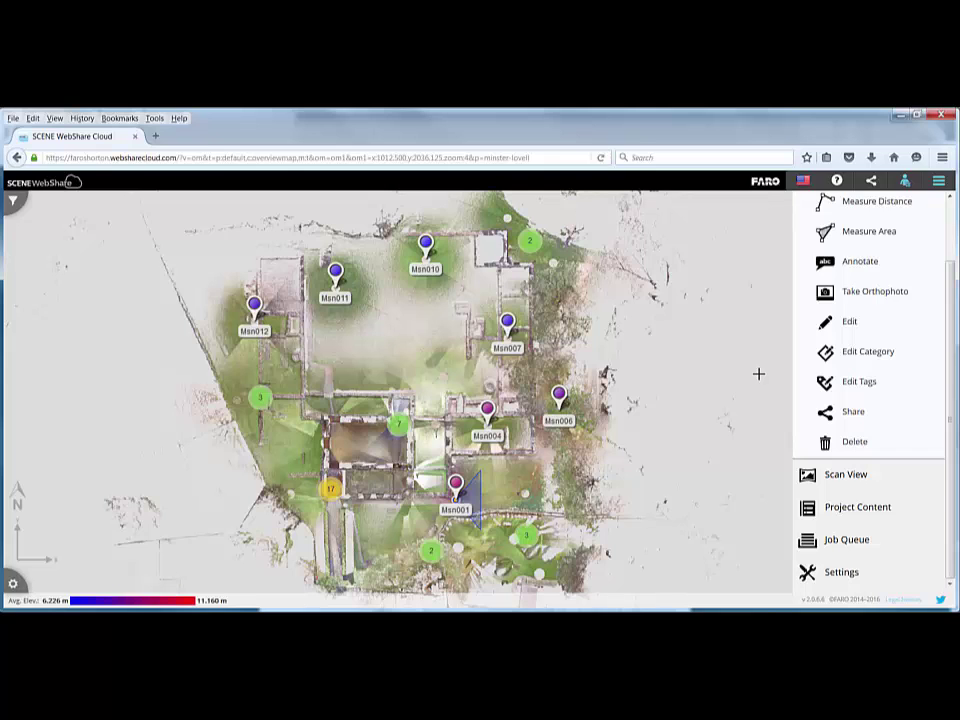
- Open the Job Queue and review the 6 completed jobs, including two Minster_Lovell orthophotos
{"action": "left_click", "coordinate": [830, 540]}
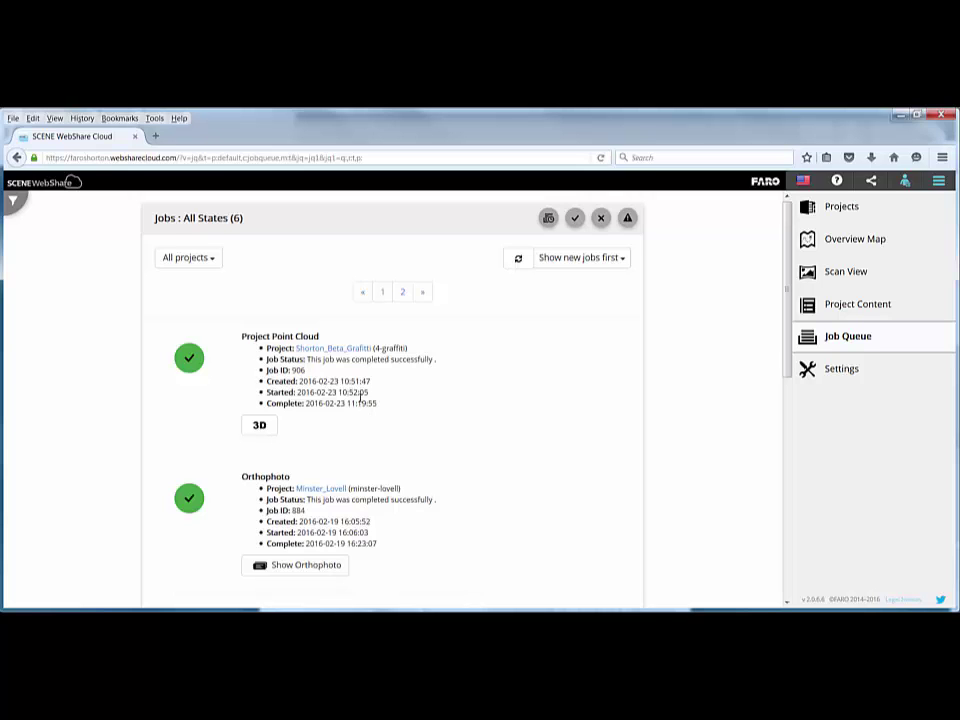
{"action": "scroll", "coordinate": [390, 448], "scroll_direction": "down", "scroll_amount": 3}
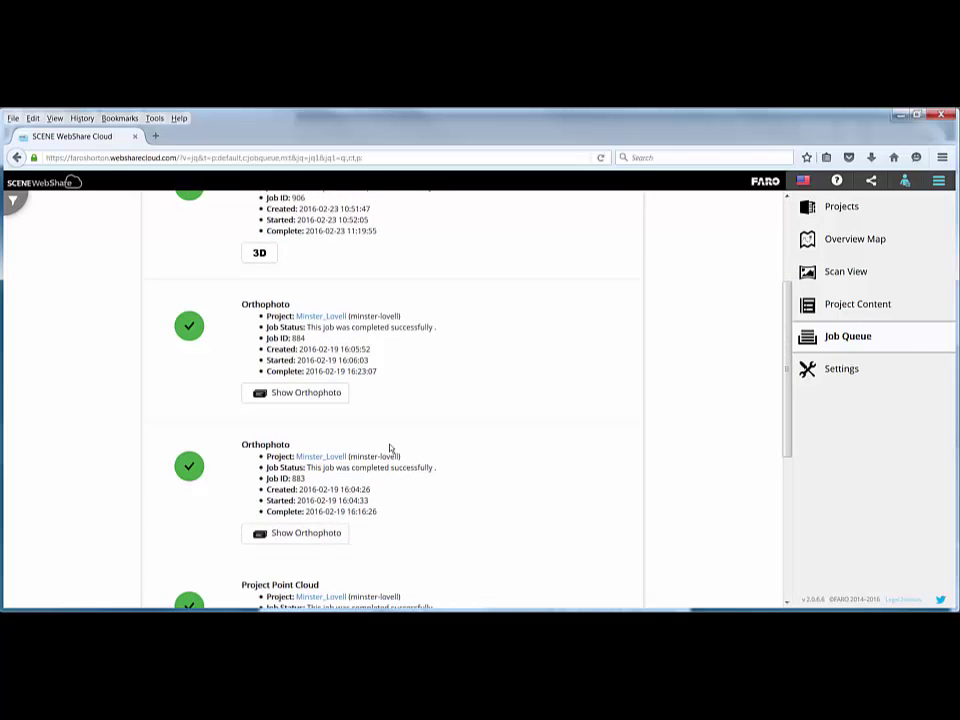
{"action": "scroll", "coordinate": [390, 448], "scroll_direction": "down", "scroll_amount": 2}
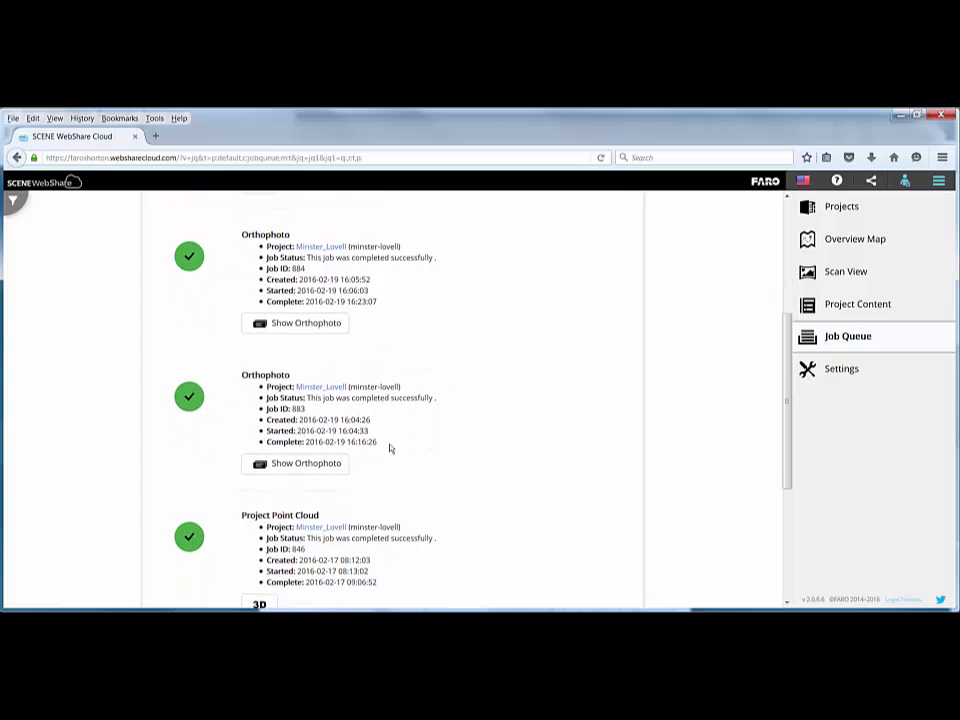
{"action": "scroll", "coordinate": [390, 448], "scroll_direction": "down", "scroll_amount": 1}
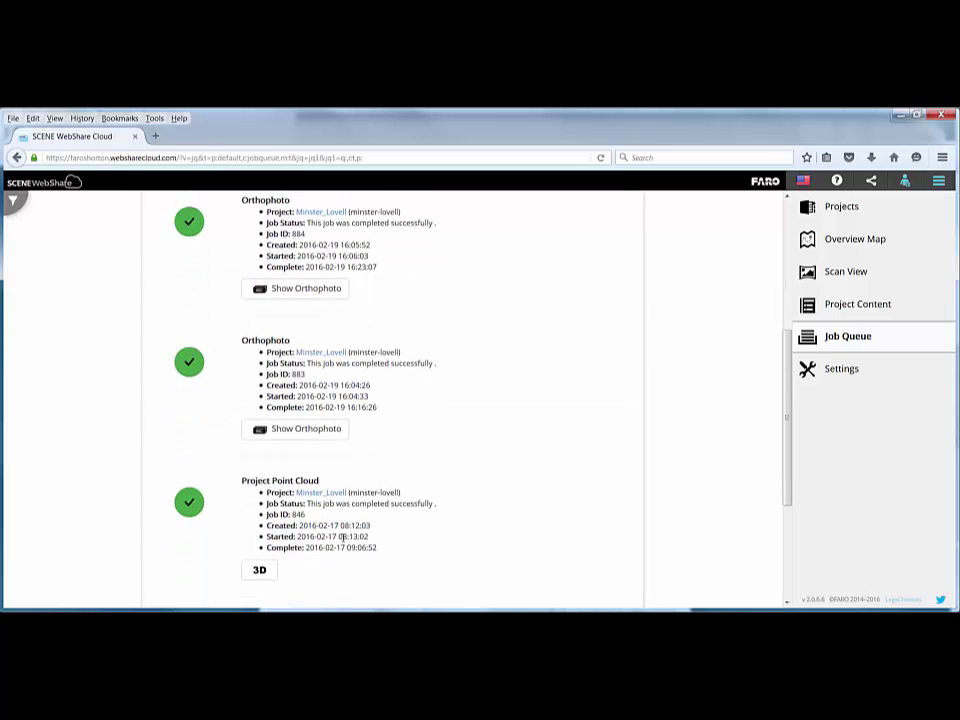